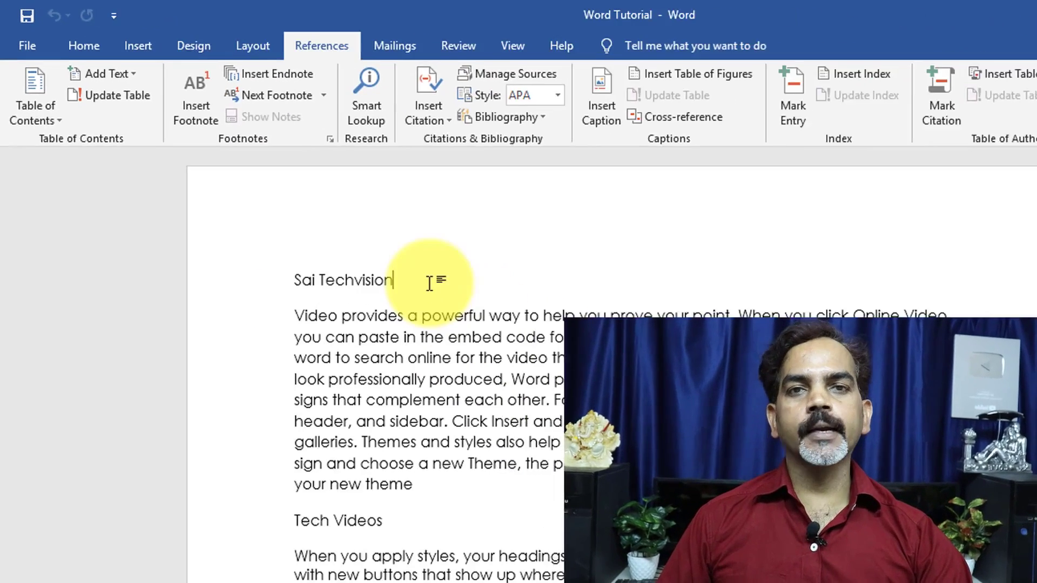
Insert a footnote after the "Sai Techvision" heading with the text "Youtube Channel".
{"action": "scroll", "coordinate": [393, 259], "scroll_direction": "down", "scroll_amount": 1}
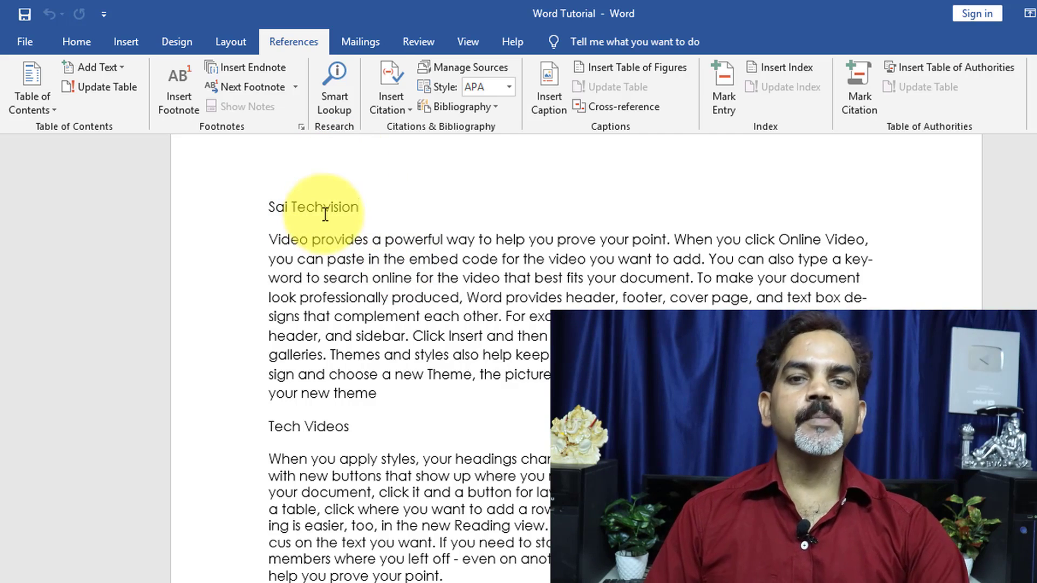
{"action": "left_click", "coordinate": [372, 207]}
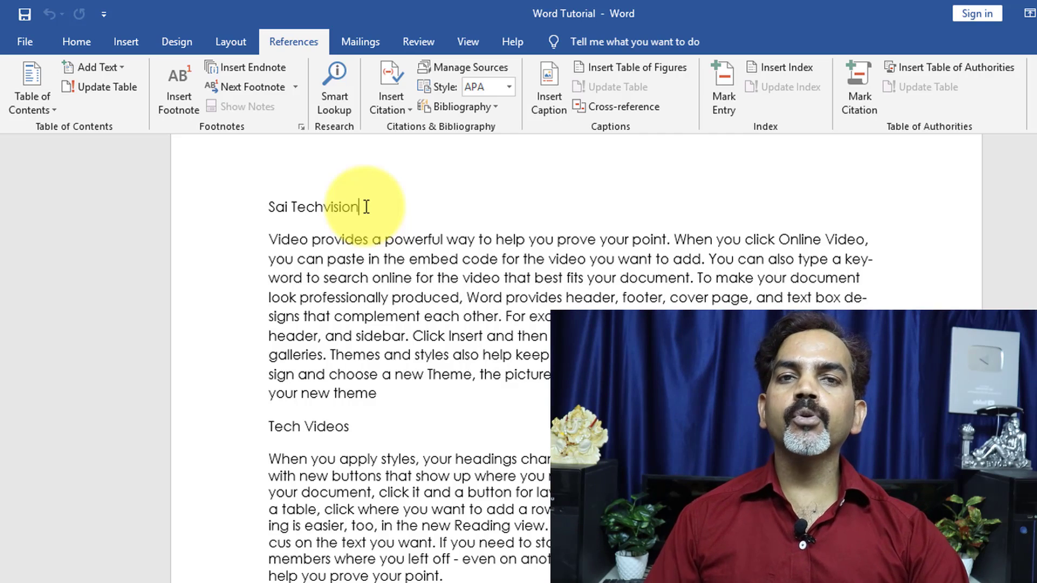
{"action": "left_click", "coordinate": [182, 99]}
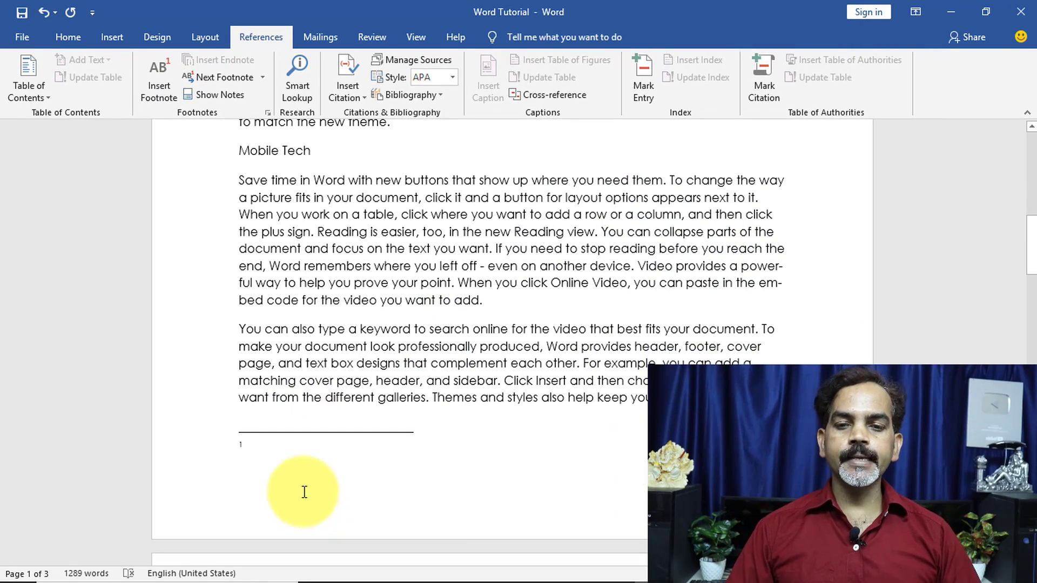
{"action": "type", "text": "Y"}
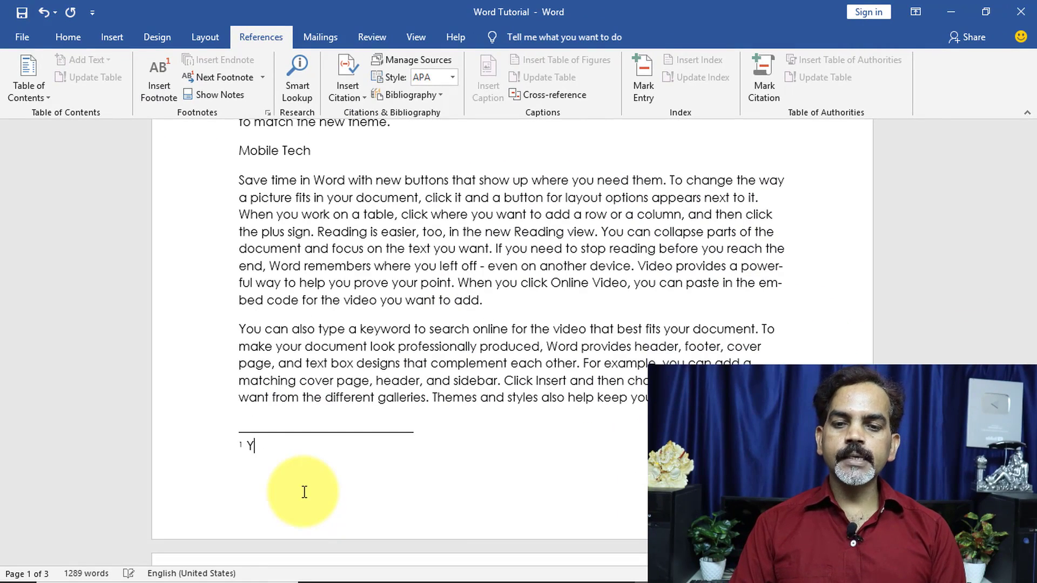
{"action": "type", "text": "outube "}
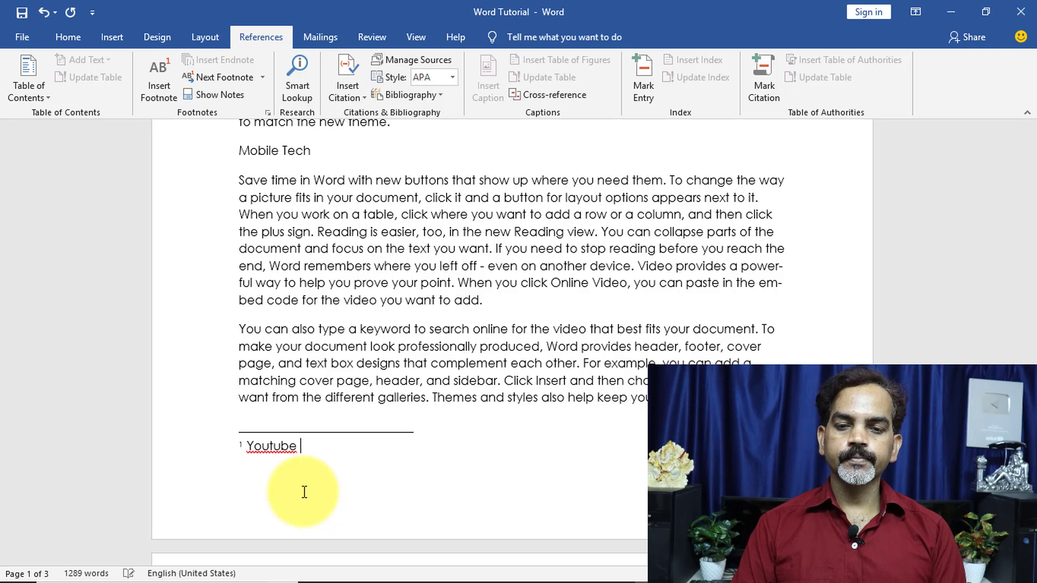
{"action": "type", "text": "Channel"}
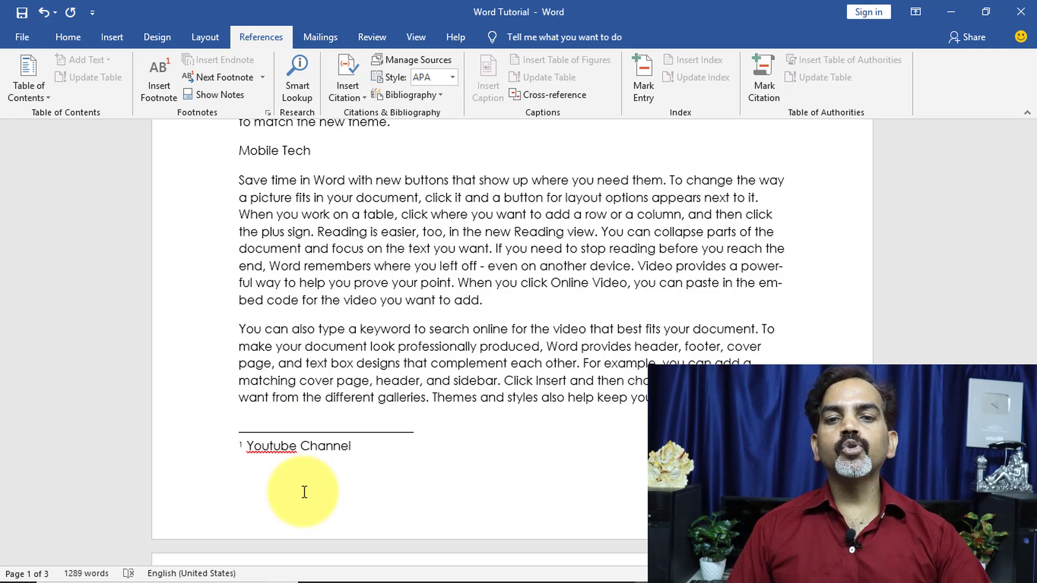
Go back to the "Sai Techvision" heading and examine its footnote reference mark and the note preview.
{"action": "scroll", "coordinate": [392, 274], "scroll_direction": "up", "scroll_amount": 9}
{"action": "scroll", "coordinate": [391, 274], "scroll_direction": "up", "scroll_amount": 3}
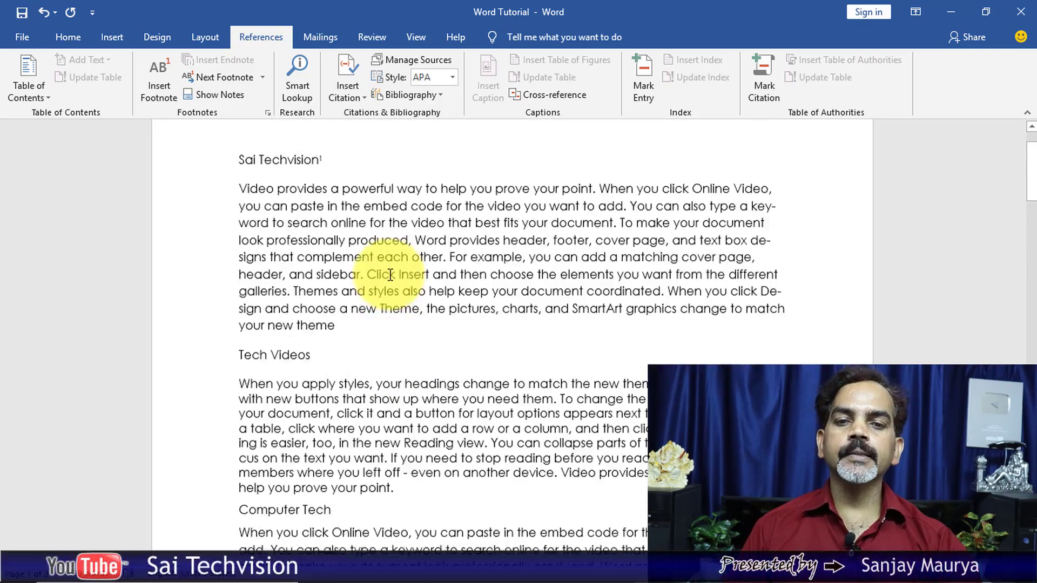
{"action": "left_click", "coordinate": [253, 236]}
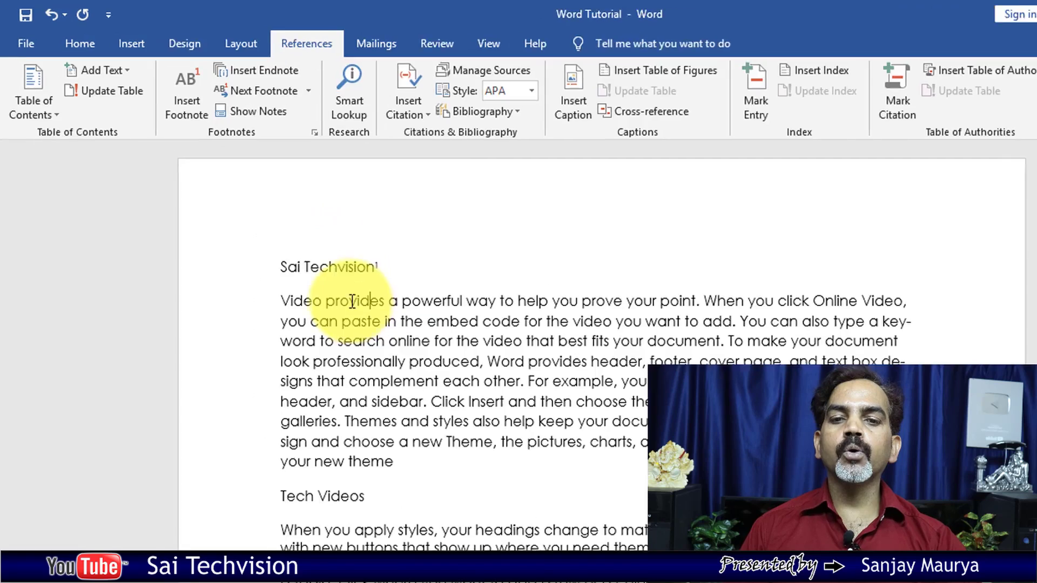
{"action": "left_click", "coordinate": [298, 256]}
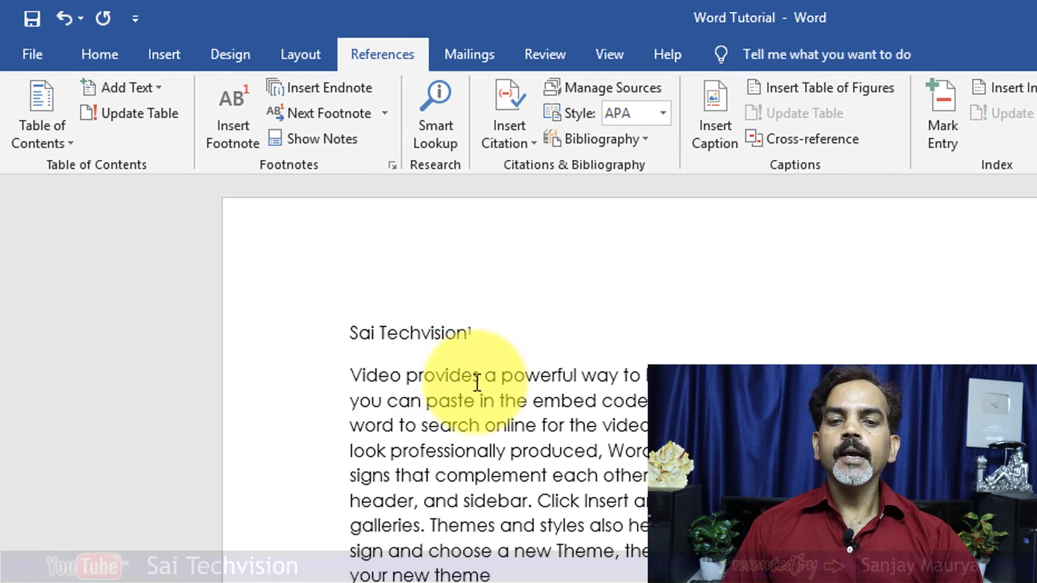
{"action": "mouse_move", "coordinate": [467, 332]}
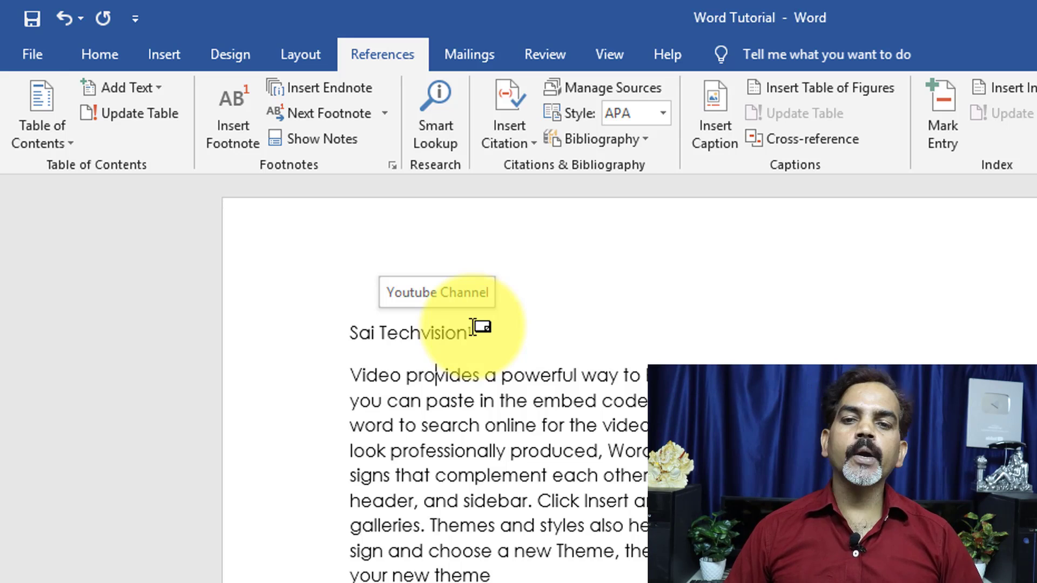
{"action": "double_click", "coordinate": [475, 330]}
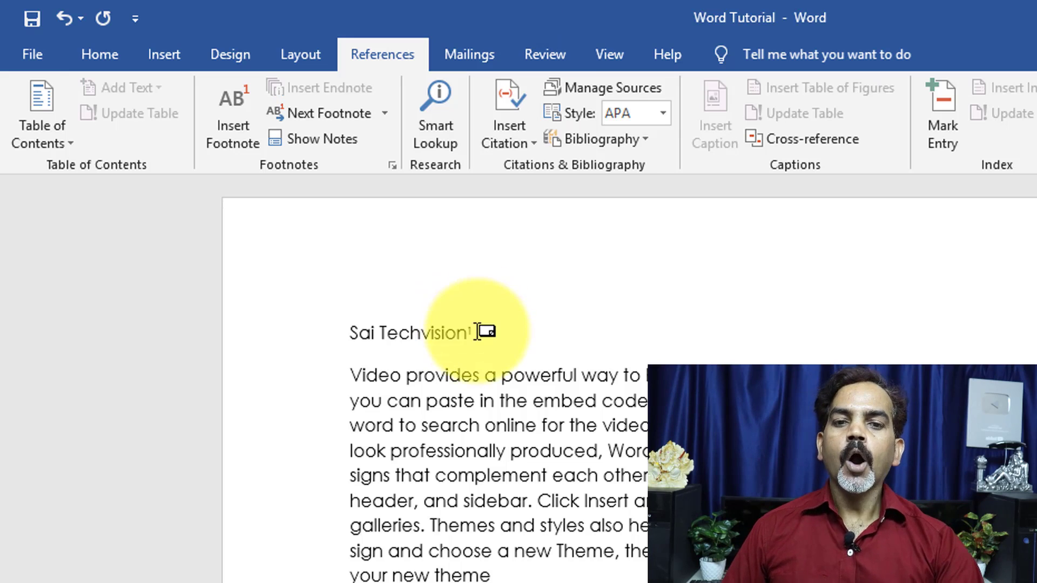
{"action": "left_click", "coordinate": [459, 334]}
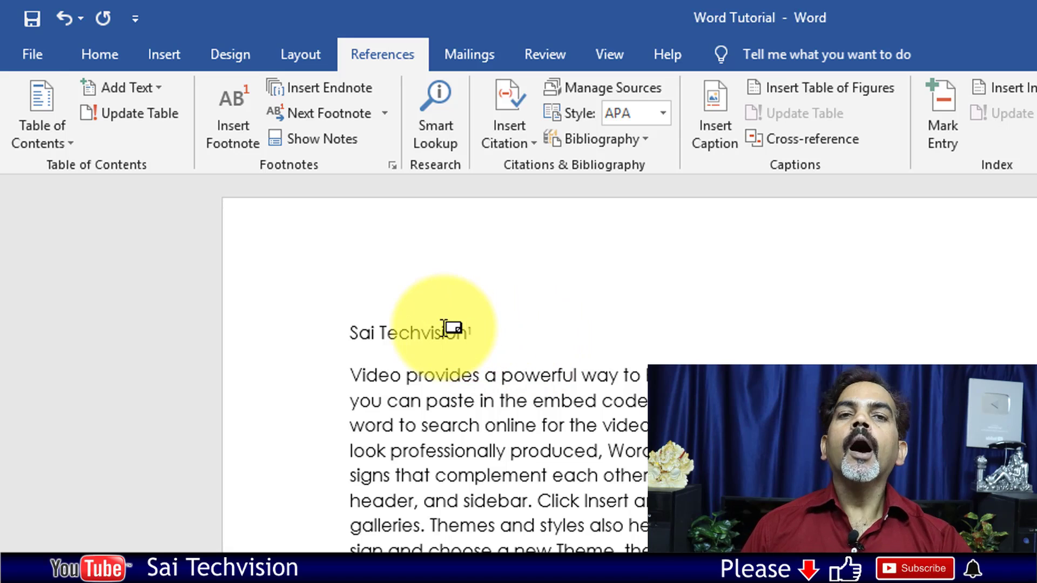
{"action": "mouse_move", "coordinate": [444, 328]}
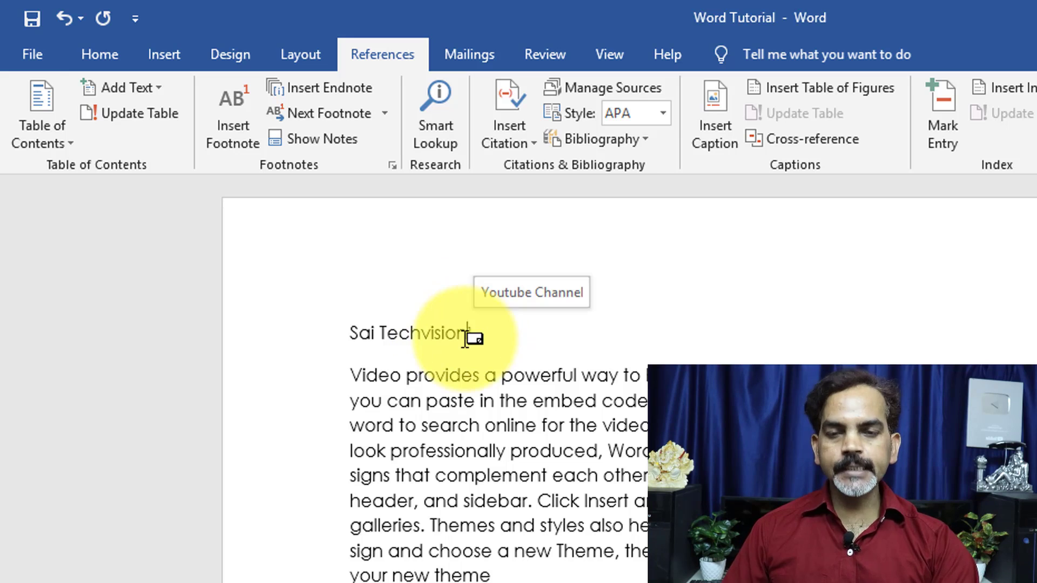
Show the document's notes to view the footnote at the end of the page, and return to the heading.
{"action": "left_click", "coordinate": [337, 140]}
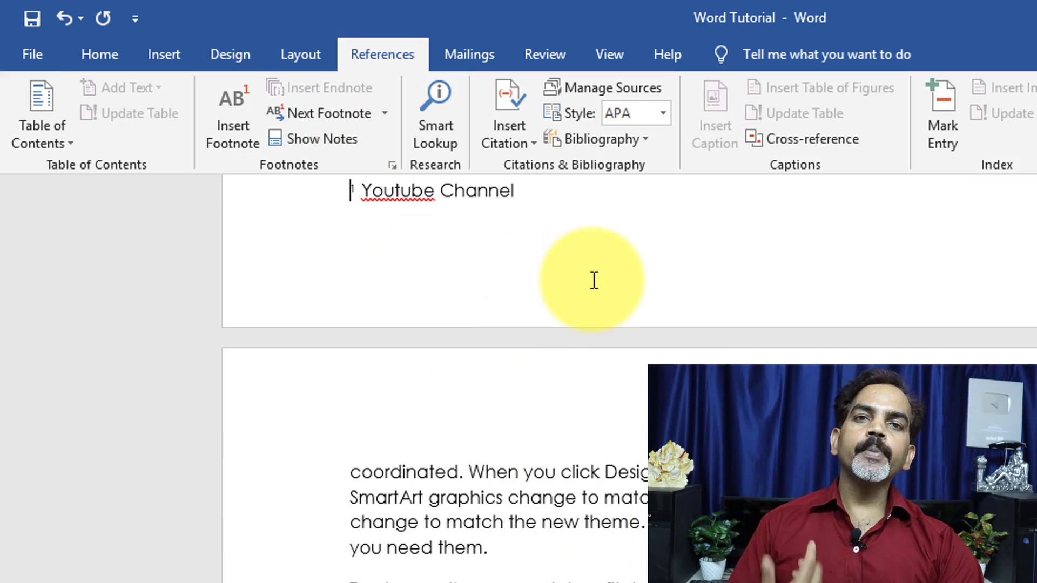
{"action": "scroll", "coordinate": [570, 349], "scroll_direction": "up", "scroll_amount": 3}
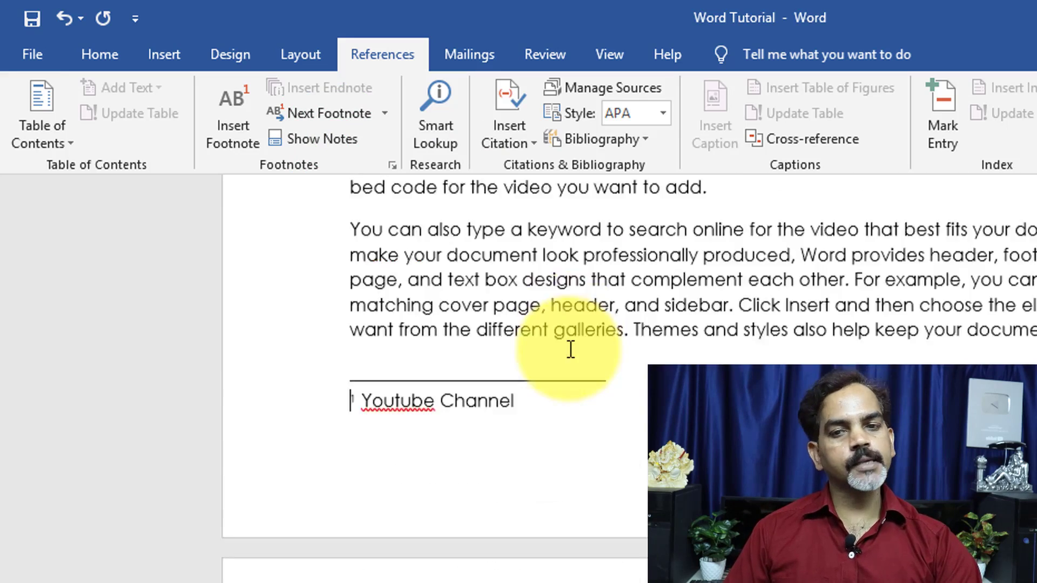
{"action": "scroll", "coordinate": [570, 349], "scroll_direction": "up", "scroll_amount": 15}
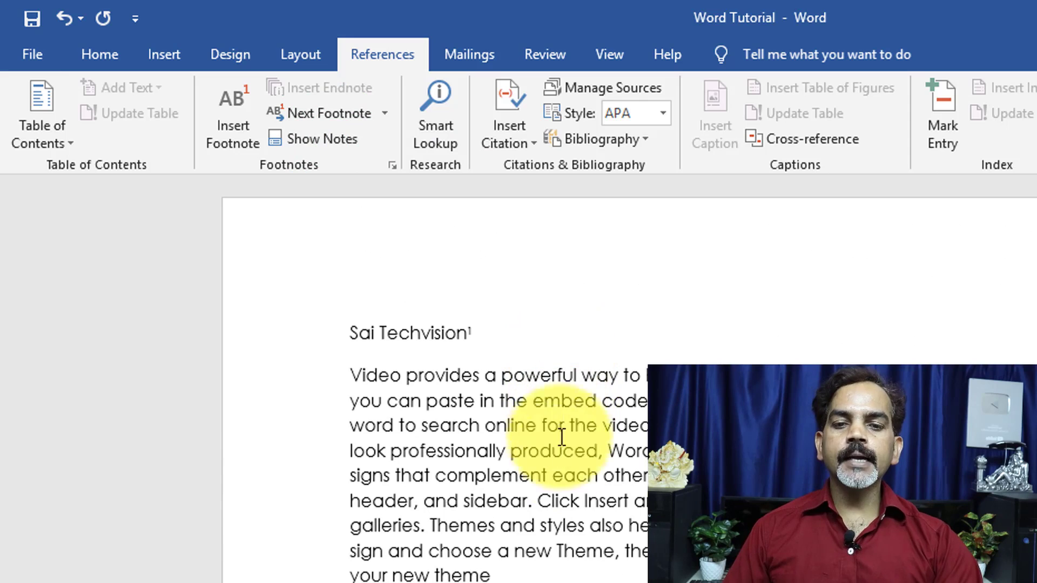
Add the words "MS Word" at the end of the first paragraph, after "your new theme".
{"action": "left_click", "coordinate": [538, 574]}
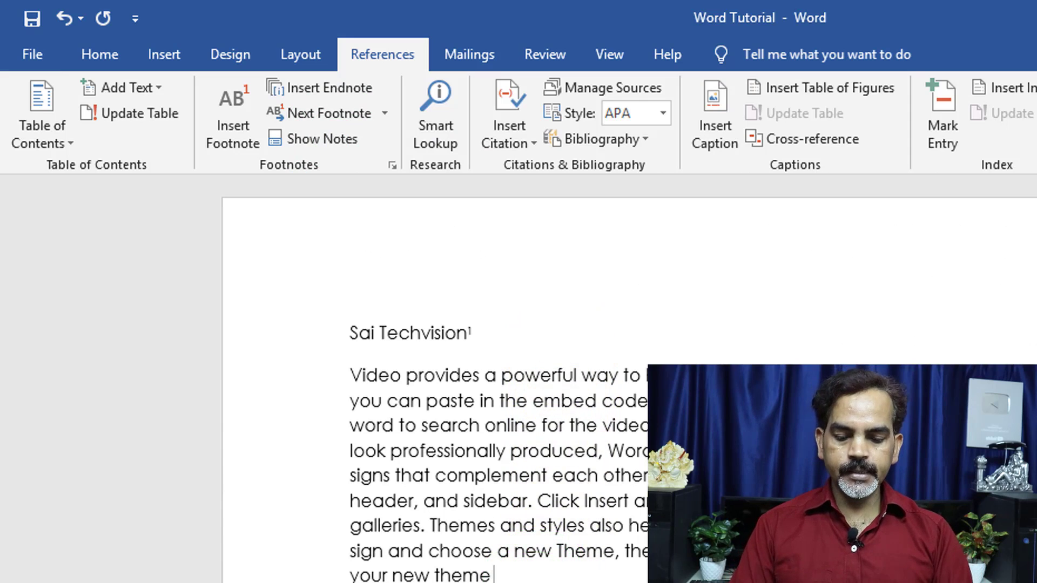
{"action": "type", "text": "MS"}
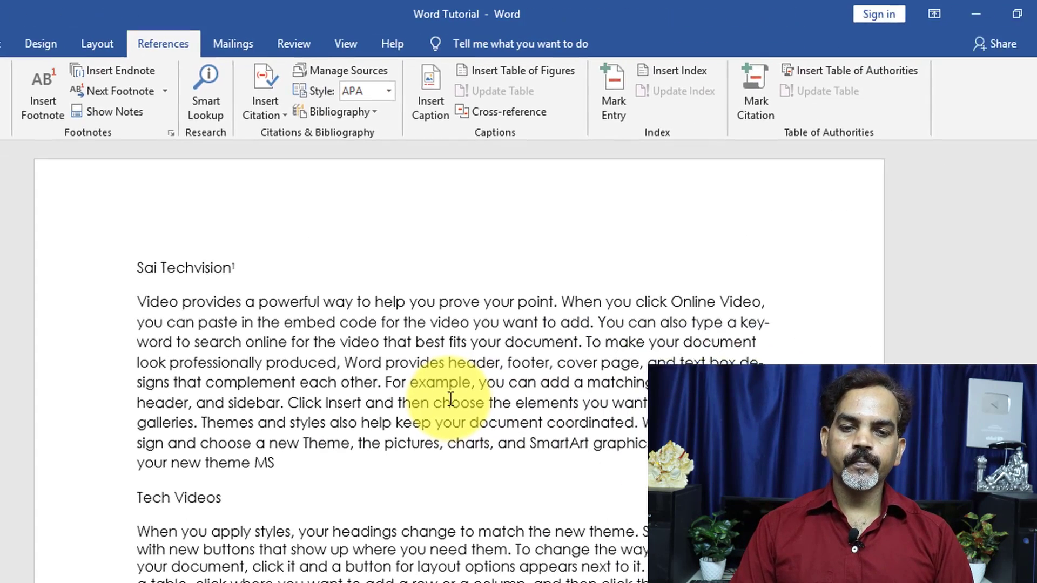
{"action": "type", "text": " Word"}
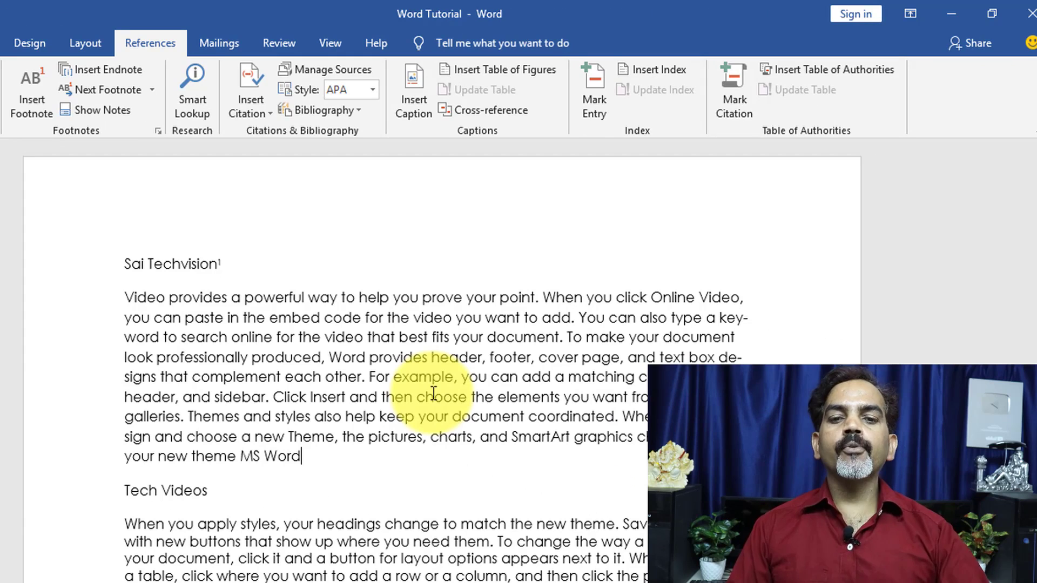
Compare the heading's footnote preview with the footnote text at the end of the first page.
{"action": "left_click", "coordinate": [261, 456]}
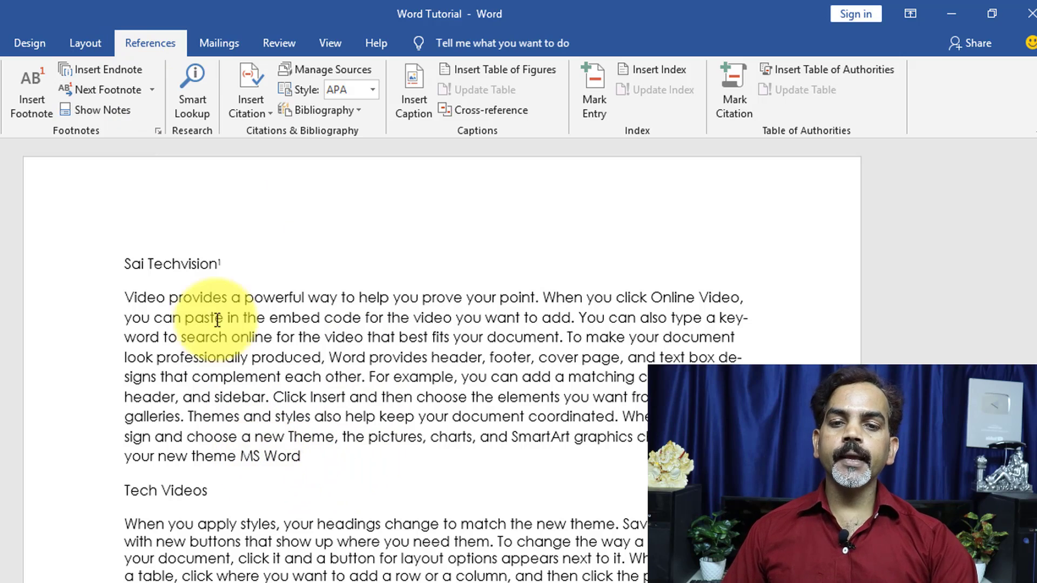
{"action": "mouse_move", "coordinate": [213, 266]}
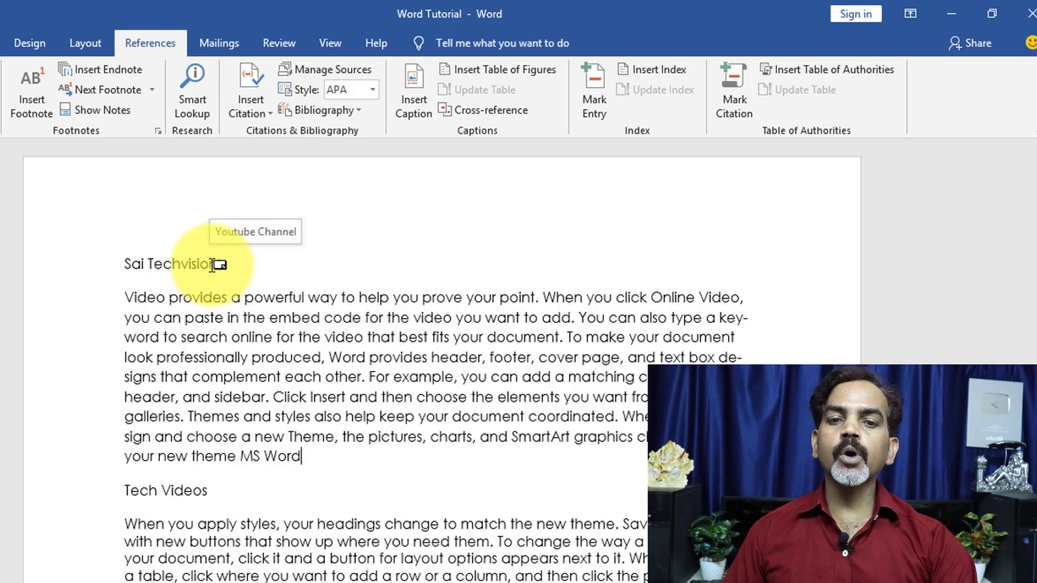
{"action": "scroll", "coordinate": [309, 517], "scroll_direction": "down", "scroll_amount": 4}
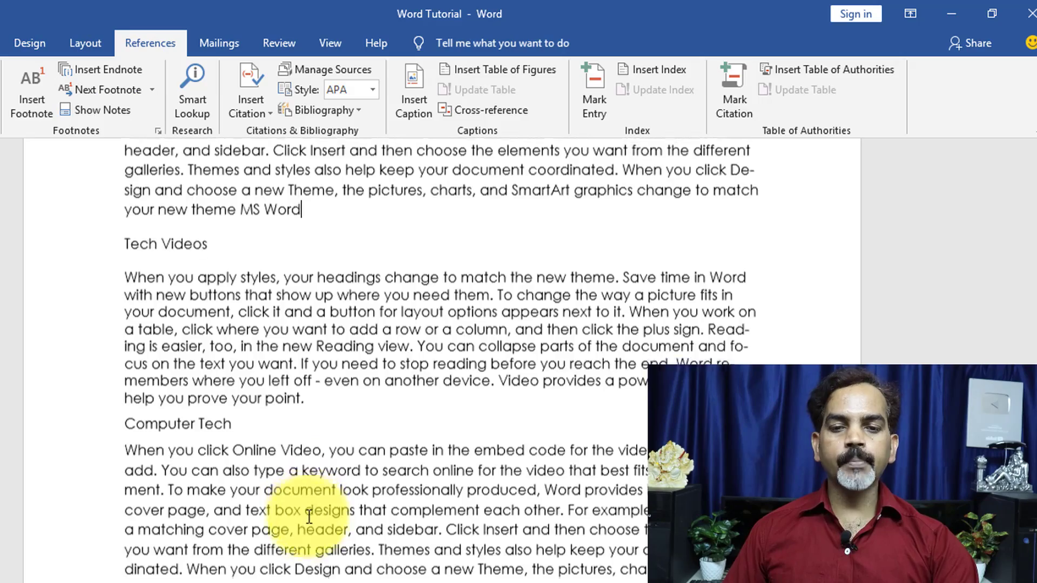
{"action": "scroll", "coordinate": [309, 517], "scroll_direction": "down", "scroll_amount": 5}
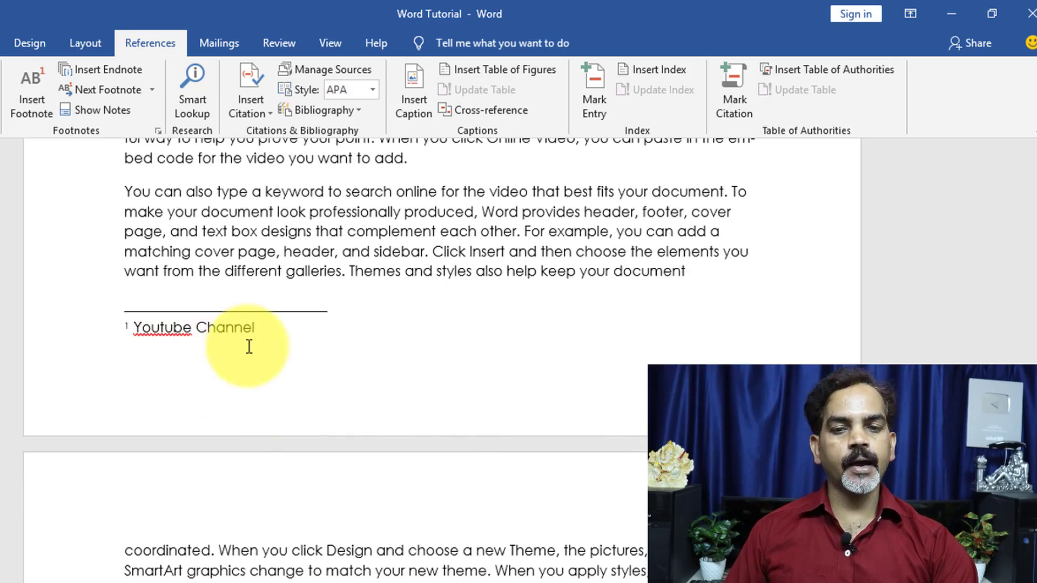
{"action": "scroll", "coordinate": [254, 343], "scroll_direction": "up", "scroll_amount": 10}
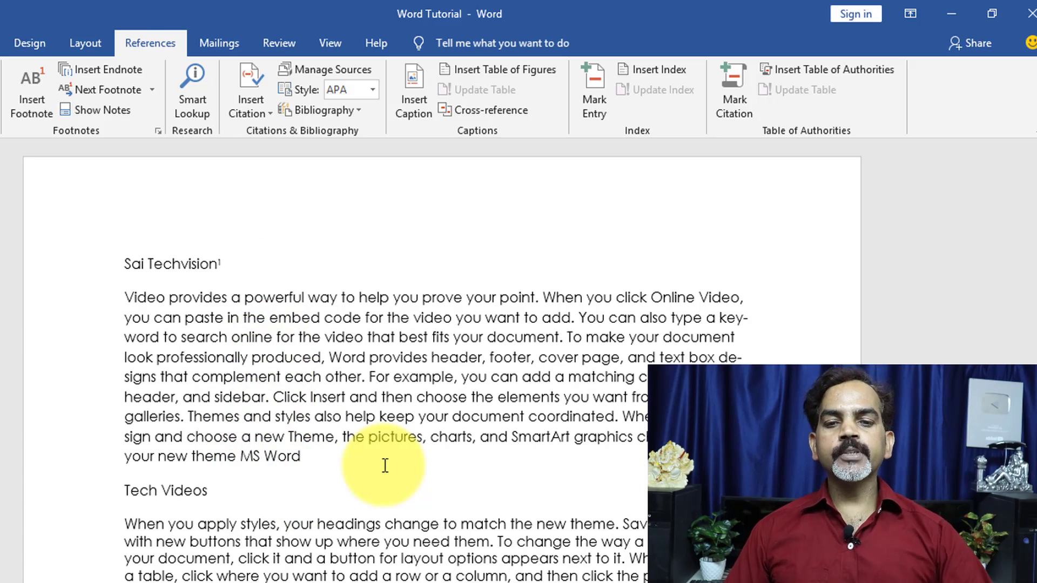
Insert an endnote after "MS" in the first paragraph's last line, with the text "MicroSoft Word".
{"action": "left_click", "coordinate": [118, 73]}
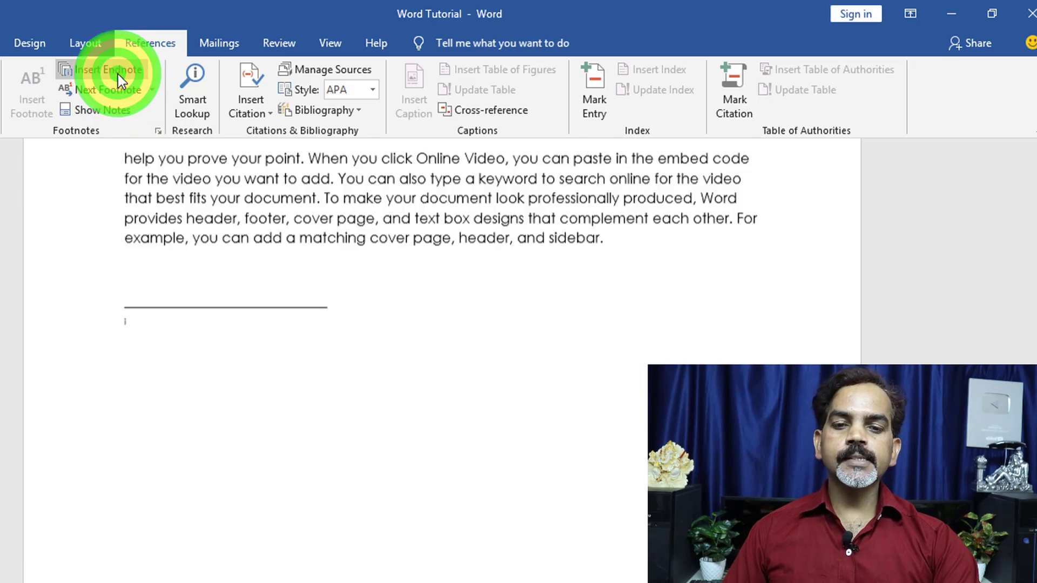
{"action": "scroll", "coordinate": [268, 369], "scroll_direction": "up", "scroll_amount": 1}
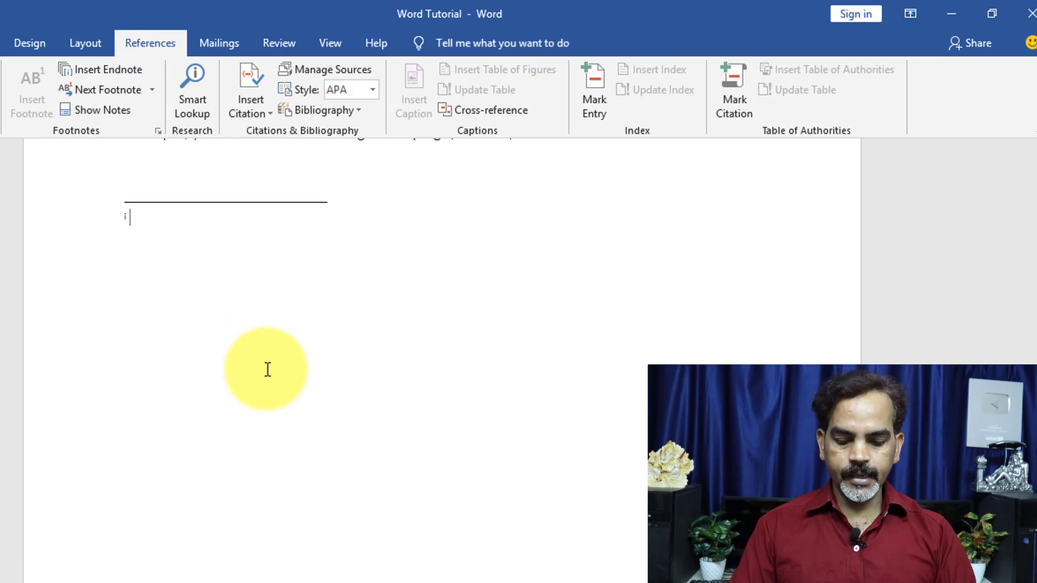
{"action": "type", "text": "Micro"}
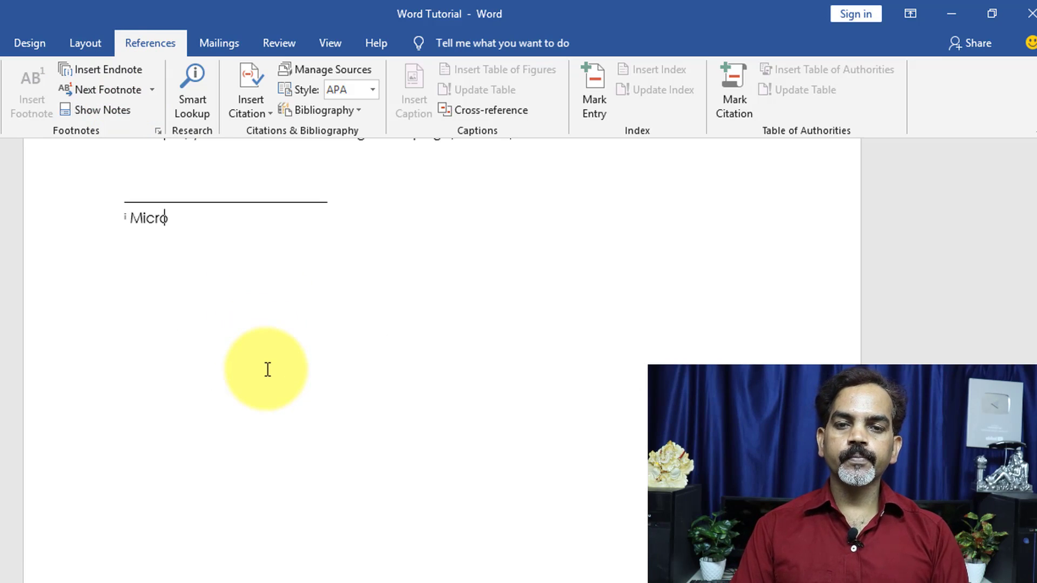
{"action": "type", "text": " So"}
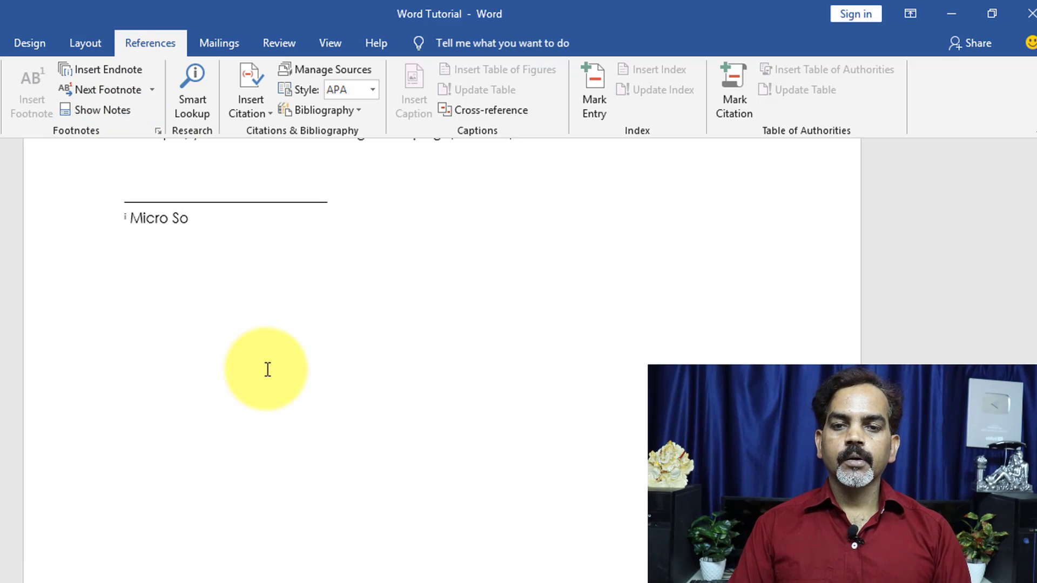
{"action": "type", "text": "ft Word"}
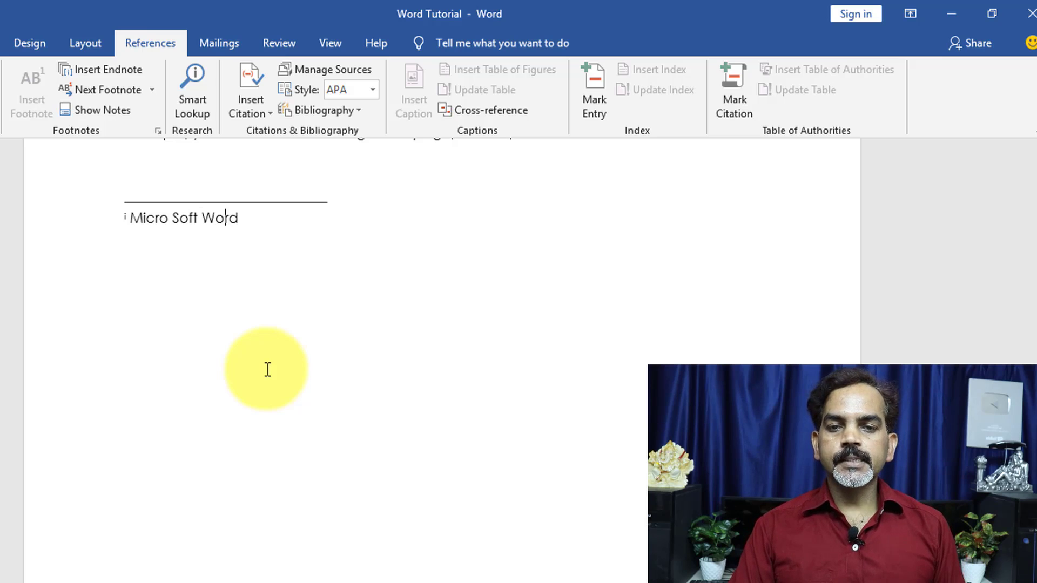
{"action": "key", "text": "Left"}
{"action": "key", "text": "Left"}
{"action": "key", "text": "Left"}
{"action": "key", "text": "BackSpace"}
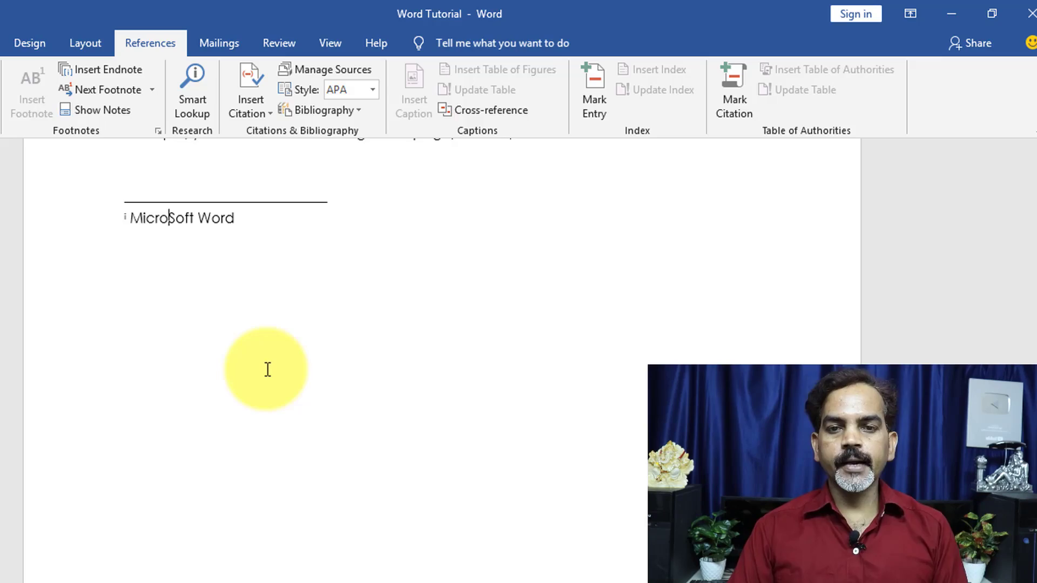
Go back to the first paragraph and examine the endnote reference after "MS" and its note preview.
{"action": "scroll", "coordinate": [246, 332], "scroll_direction": "up", "scroll_amount": 3}
{"action": "scroll", "coordinate": [246, 332], "scroll_direction": "up", "scroll_amount": 15}
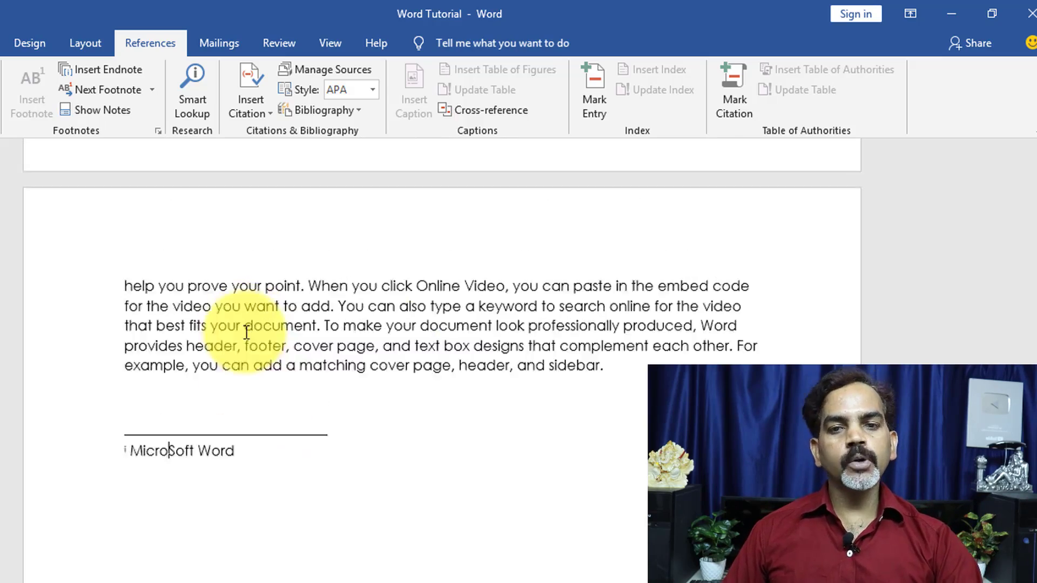
{"action": "scroll", "coordinate": [249, 332], "scroll_direction": "up", "scroll_amount": 10}
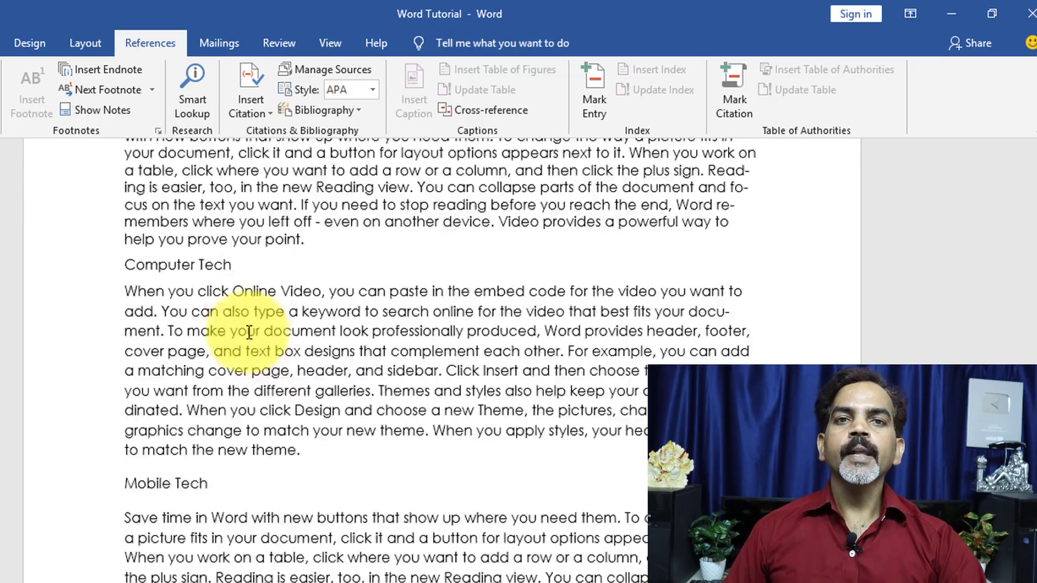
{"action": "scroll", "coordinate": [258, 406], "scroll_direction": "down", "scroll_amount": 1}
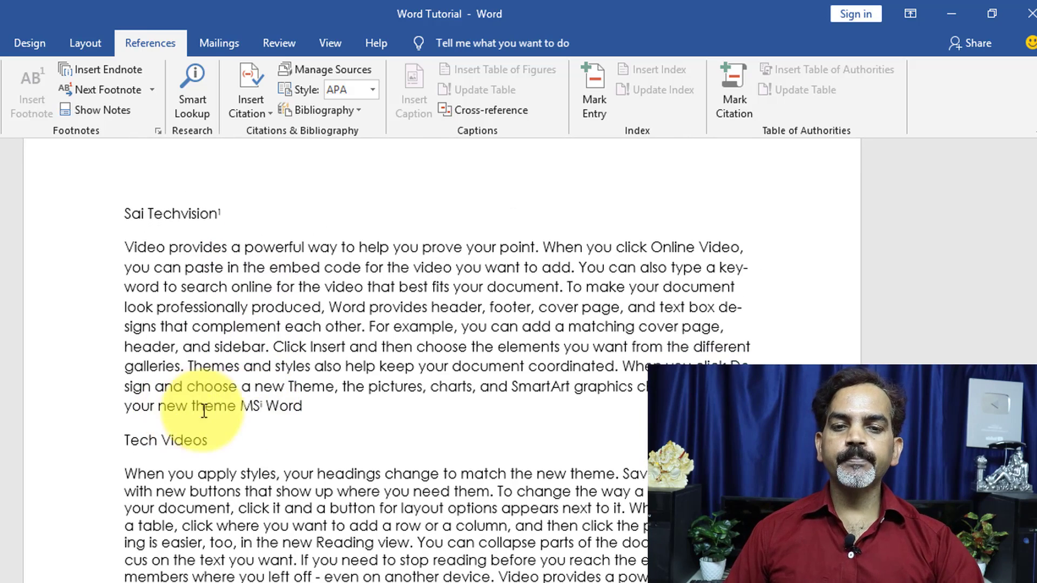
{"action": "left_click", "coordinate": [263, 409]}
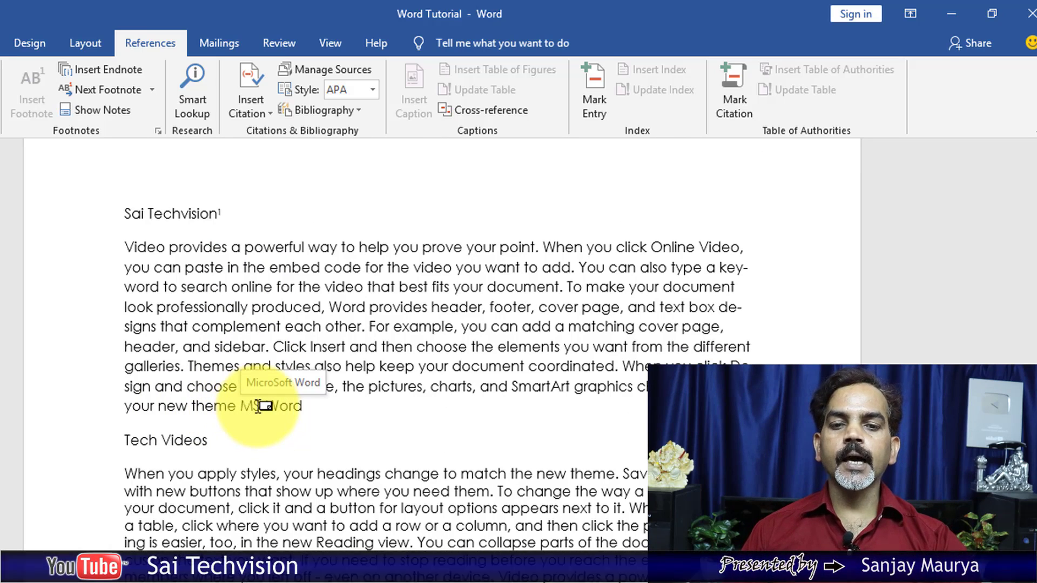
{"action": "mouse_move", "coordinate": [258, 408]}
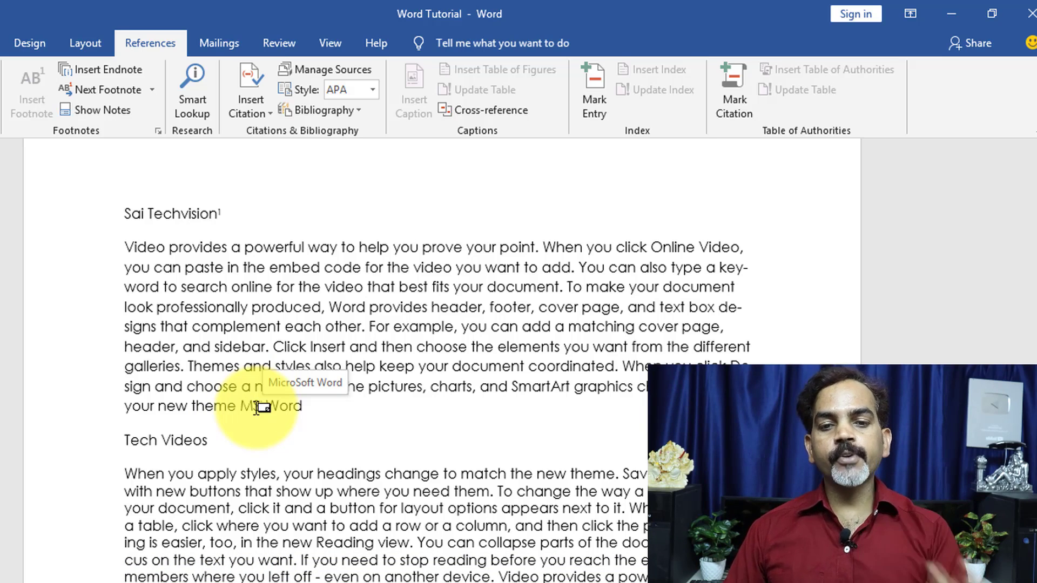
Change the endnote text on the last page to "Micro Soft".
{"action": "scroll", "coordinate": [322, 478], "scroll_direction": "down", "scroll_amount": 5}
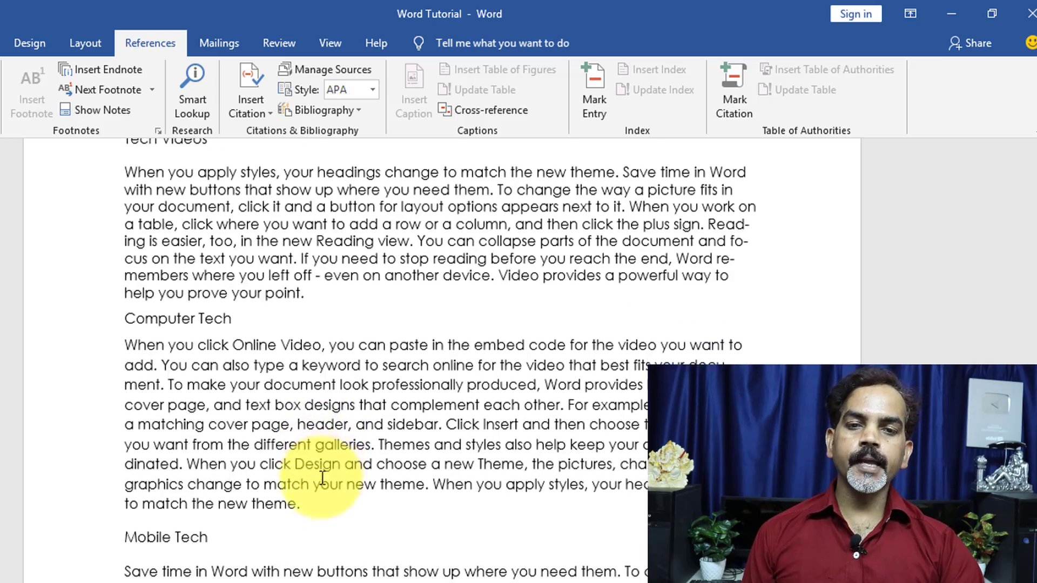
{"action": "scroll", "coordinate": [323, 478], "scroll_direction": "up", "scroll_amount": 3}
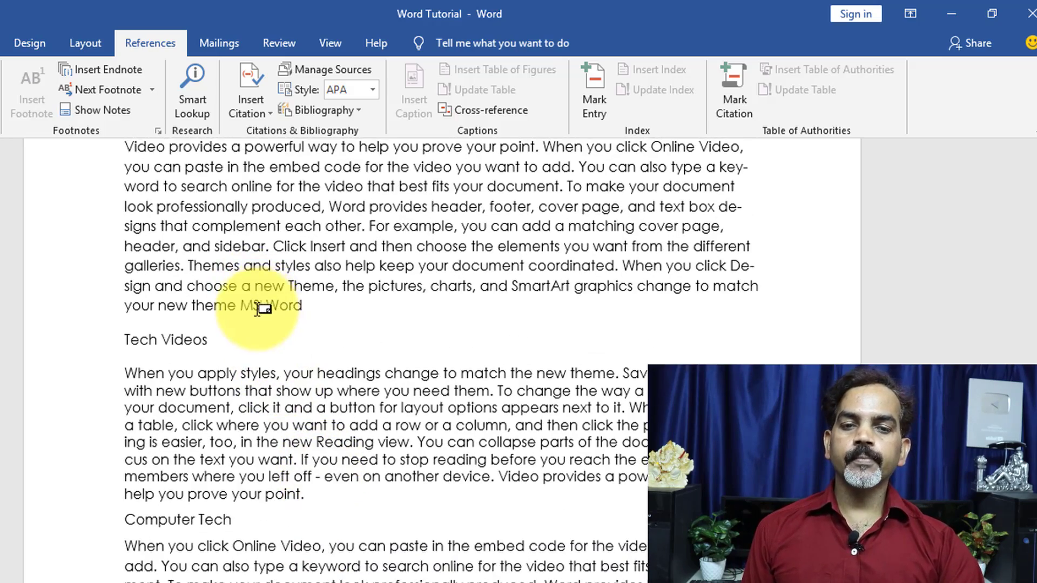
{"action": "scroll", "coordinate": [258, 309], "scroll_direction": "down", "scroll_amount": 15}
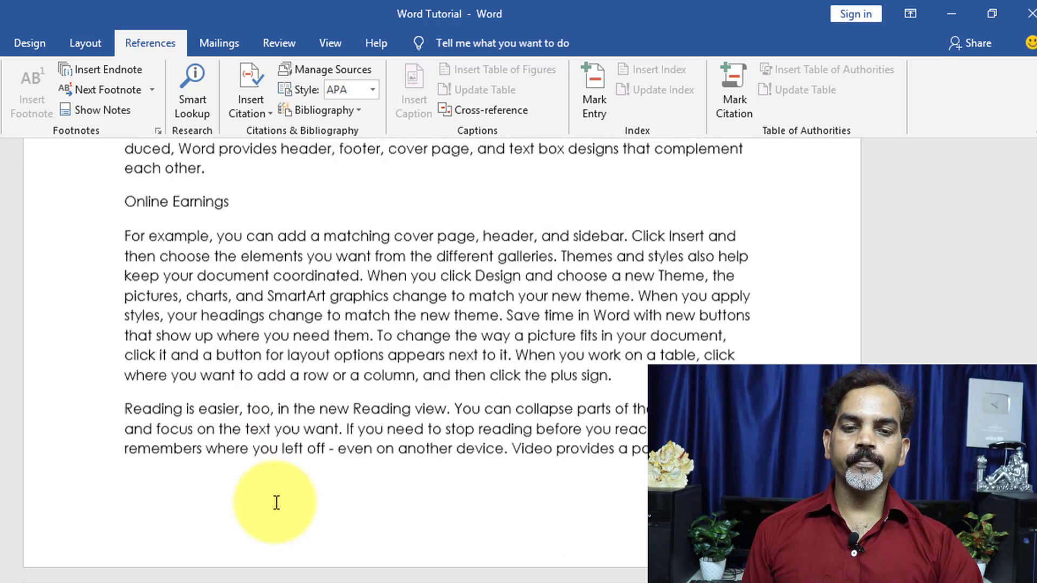
{"action": "scroll", "coordinate": [274, 503], "scroll_direction": "down", "scroll_amount": 10}
{"action": "scroll", "coordinate": [243, 467], "scroll_direction": "up", "scroll_amount": 5}
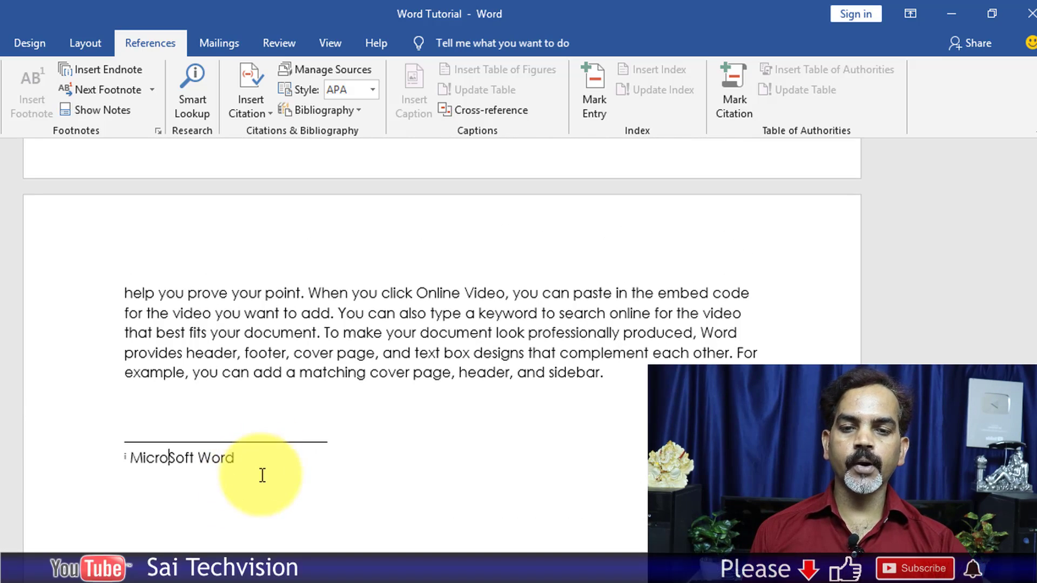
{"action": "left_click", "coordinate": [248, 454]}
{"action": "key", "text": "BackSpace"}
{"action": "key", "text": "BackSpace"}
{"action": "key", "text": "BackSpace"}
{"action": "key", "text": "BackSpace"}
{"action": "key", "text": "BackSpace"}
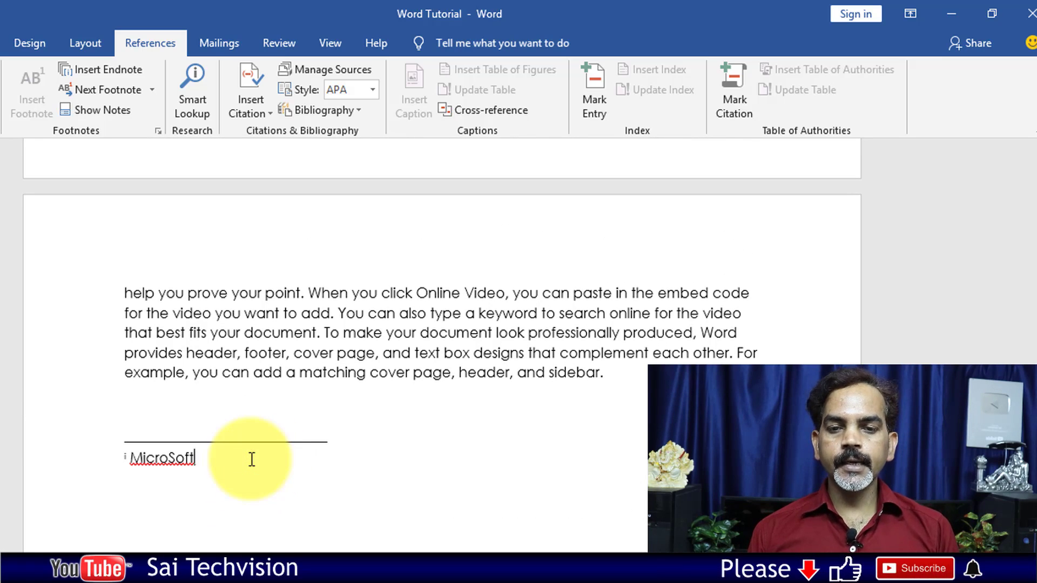
{"action": "key", "text": "Left"}
{"action": "key", "text": "Left"}
{"action": "key", "text": "Left"}
{"action": "key", "text": "Left"}
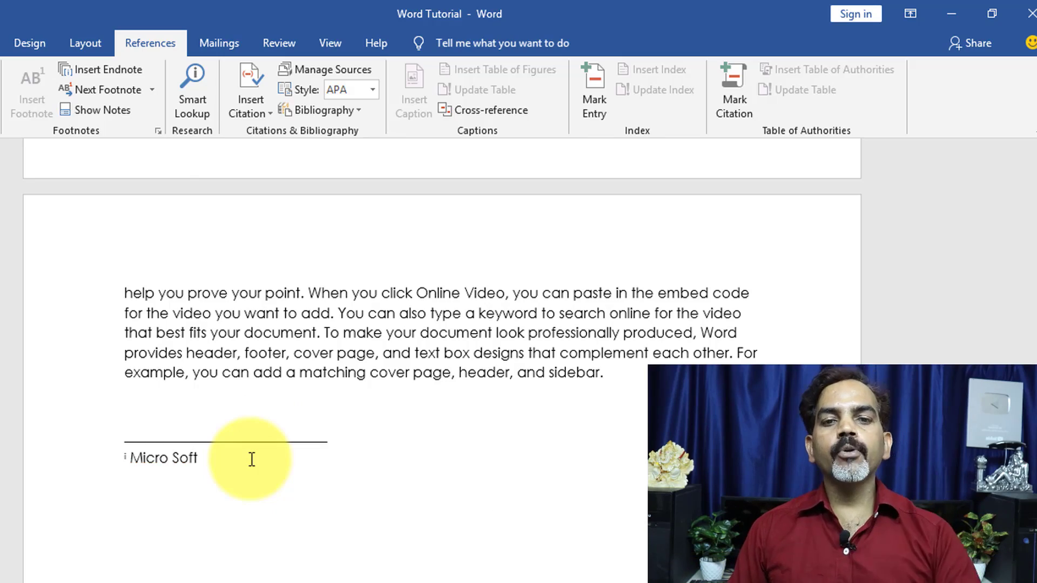
Return to the first paragraph and check the endnote reference after "MS".
{"action": "scroll", "coordinate": [241, 508], "scroll_direction": "down", "scroll_amount": 15}
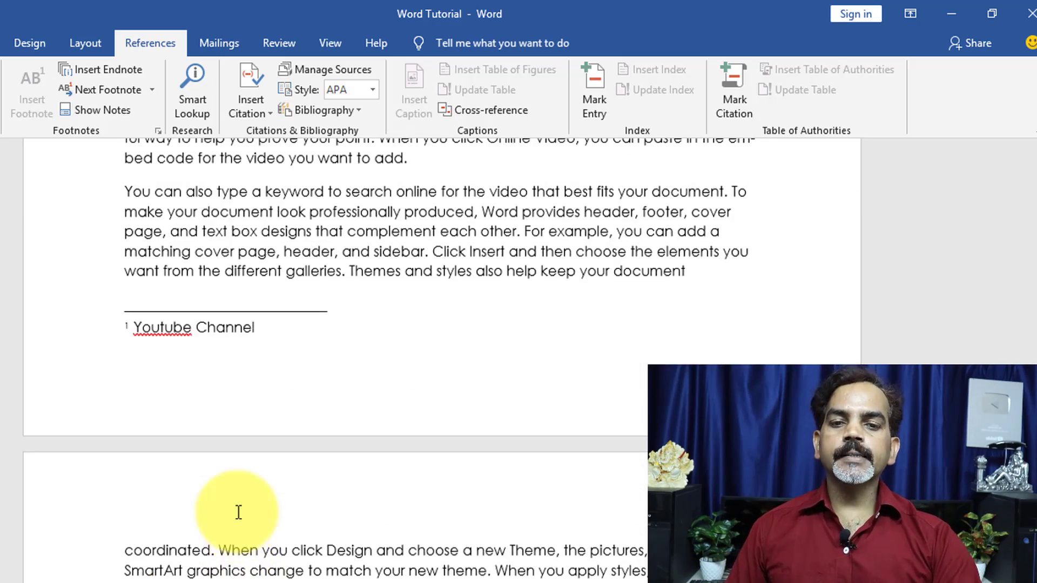
{"action": "scroll", "coordinate": [238, 512], "scroll_direction": "up", "scroll_amount": 12}
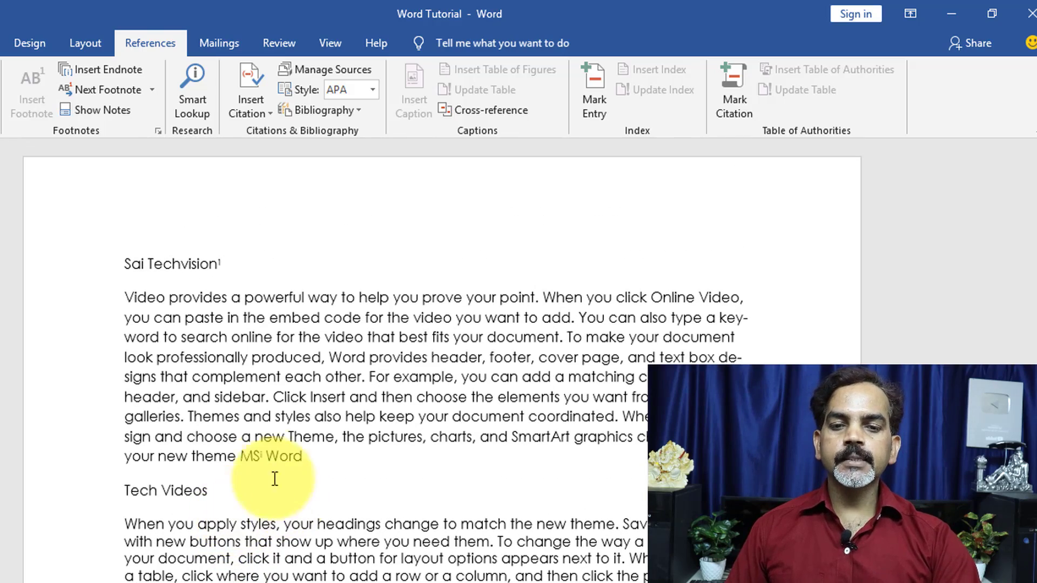
{"action": "left_click", "coordinate": [269, 478]}
{"action": "left_click", "coordinate": [176, 440]}
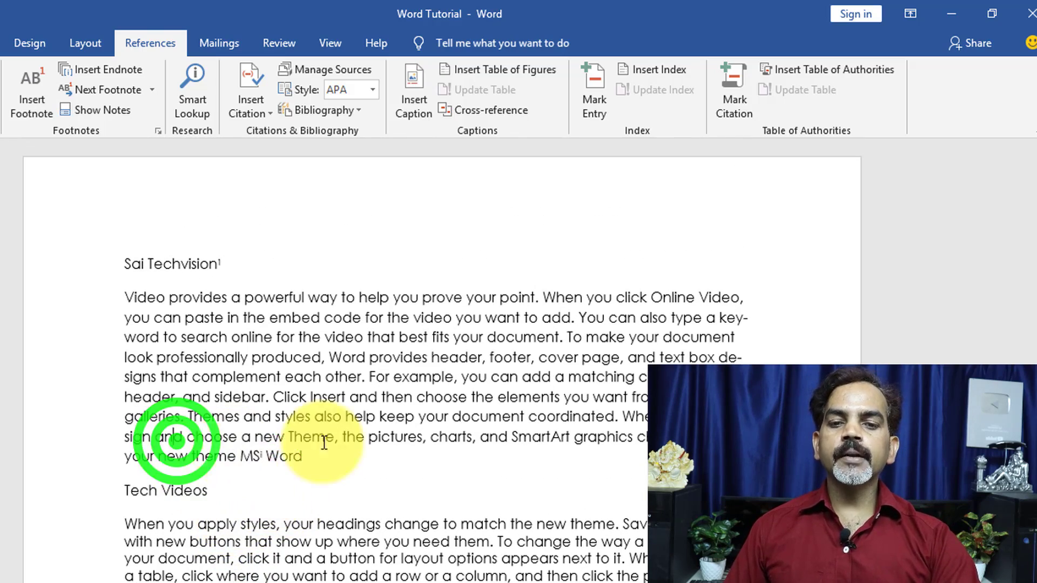
{"action": "mouse_move", "coordinate": [256, 458]}
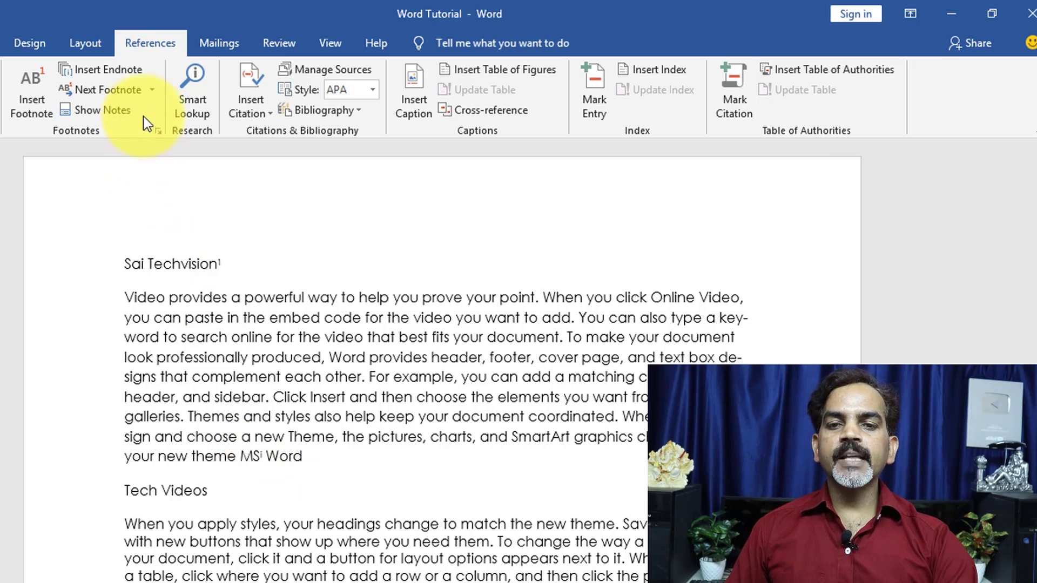
Jump to the next footnote reference in the document, starting from the "Sai Techvision" heading.
{"action": "left_click", "coordinate": [226, 263]}
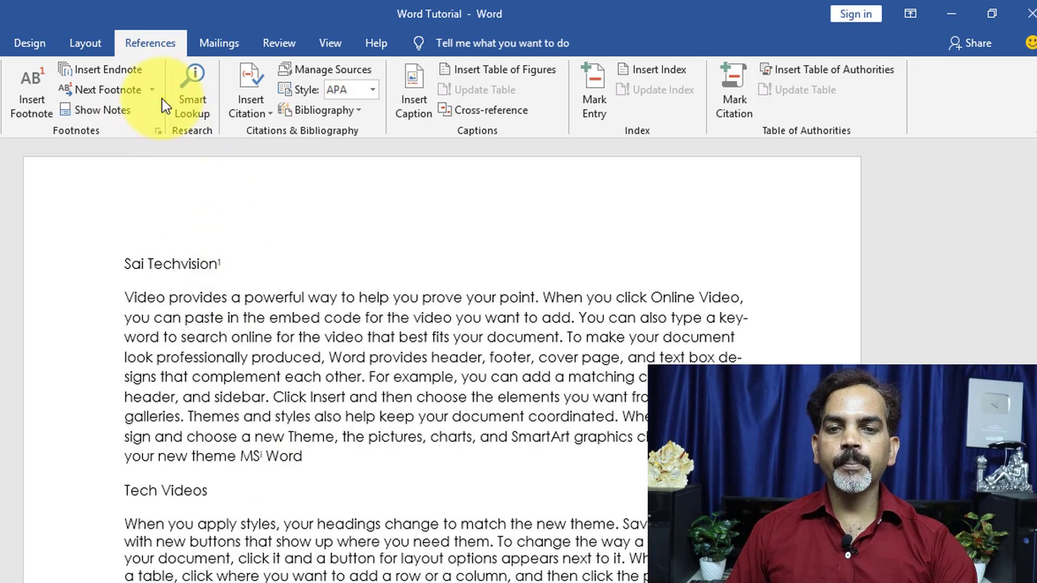
{"action": "left_click", "coordinate": [152, 89]}
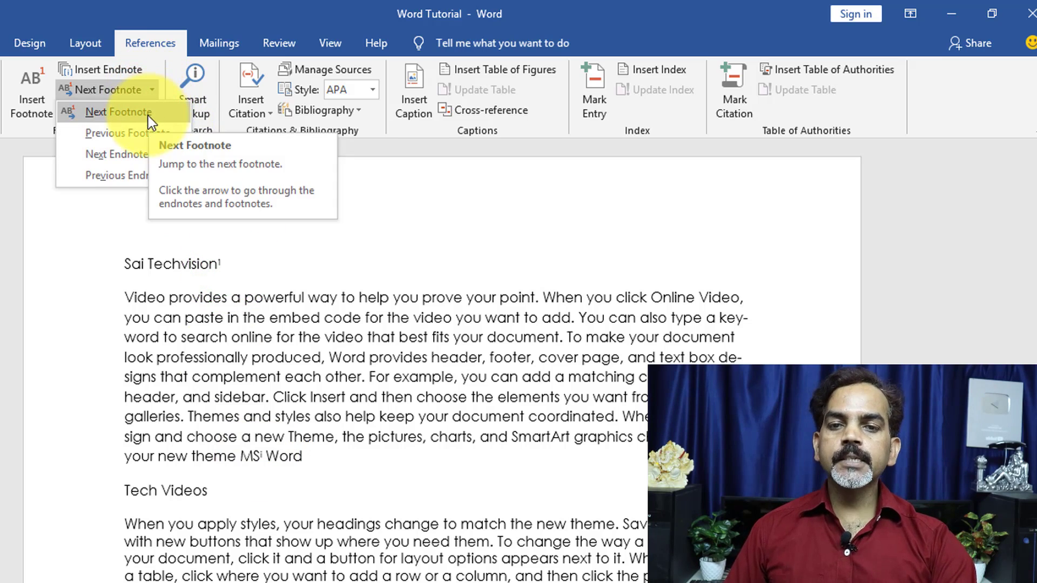
{"action": "left_click", "coordinate": [148, 113]}
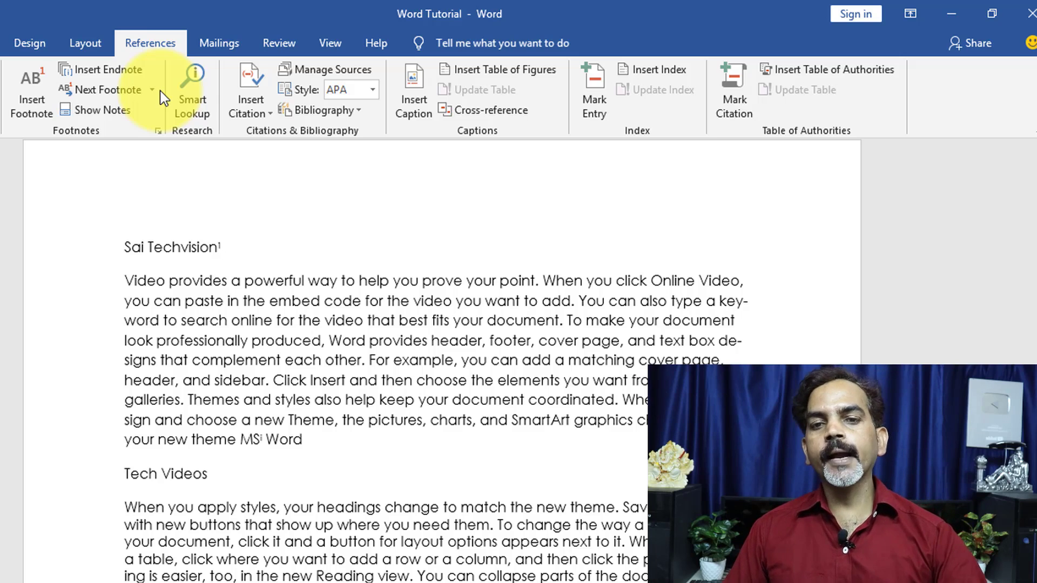
Jump to the next endnote reference after "MS", then go back to the previous footnote reference.
{"action": "left_click", "coordinate": [152, 90]}
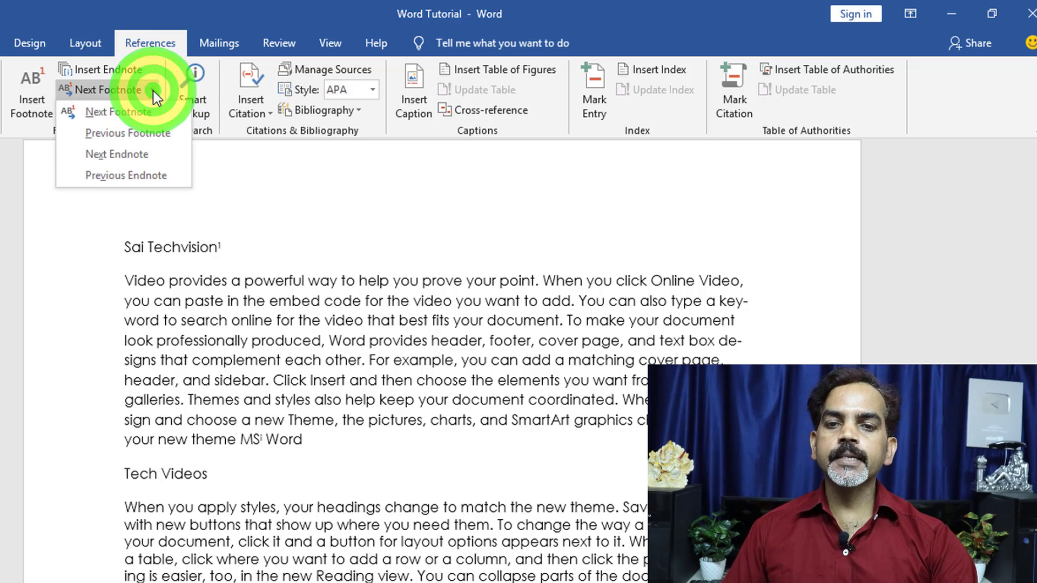
{"action": "left_click", "coordinate": [147, 155]}
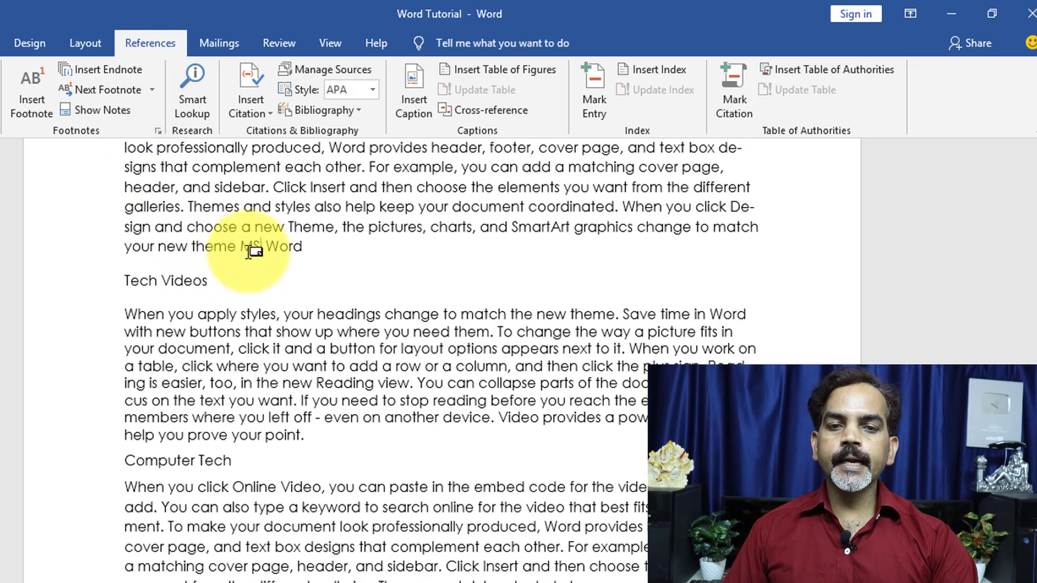
{"action": "left_click", "coordinate": [153, 90]}
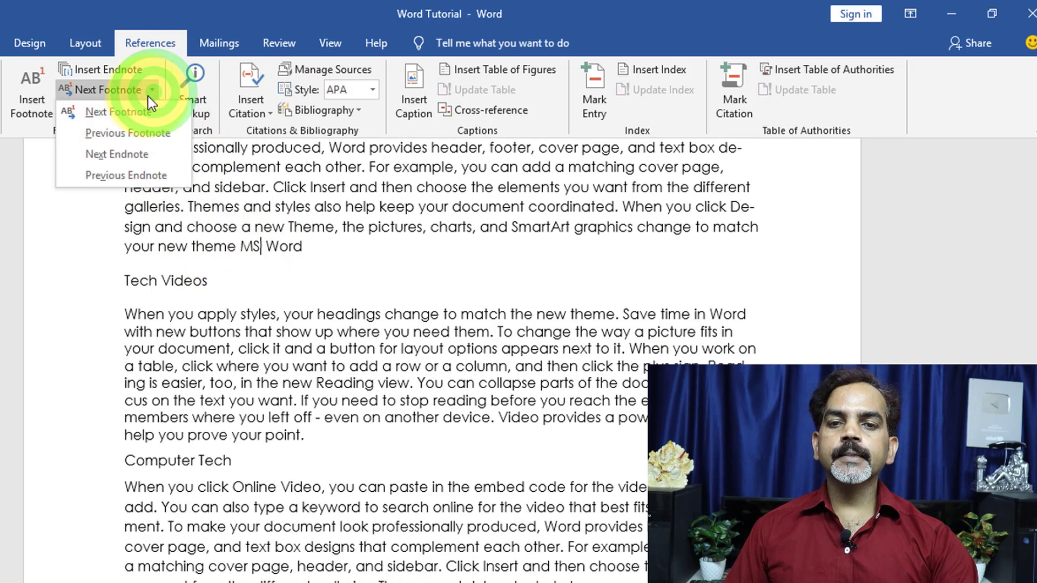
{"action": "left_click", "coordinate": [147, 133]}
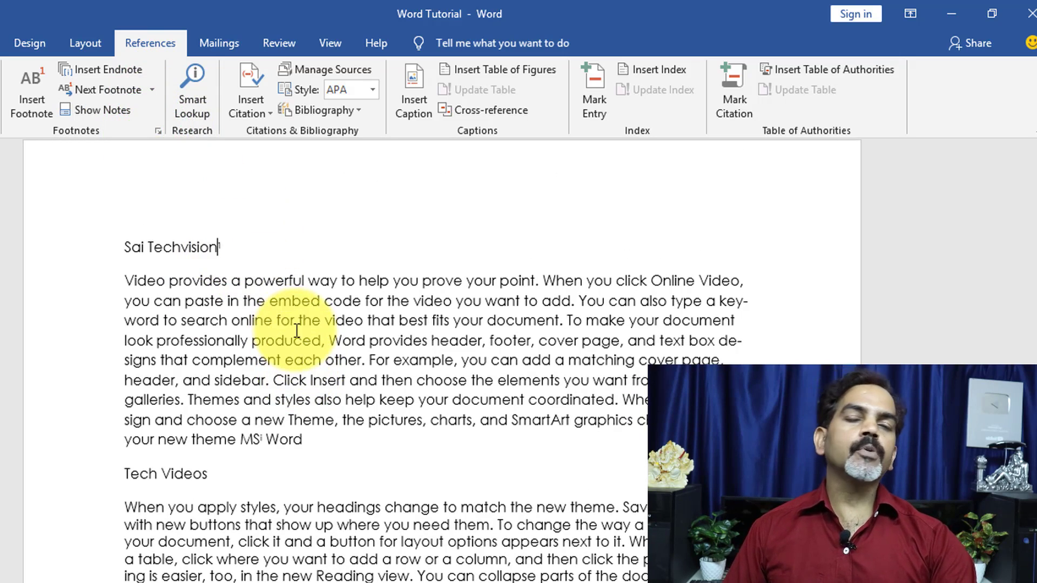
Show the notes in the footnote area, then switch back to the footnote's reference in the heading.
{"action": "left_click", "coordinate": [103, 111]}
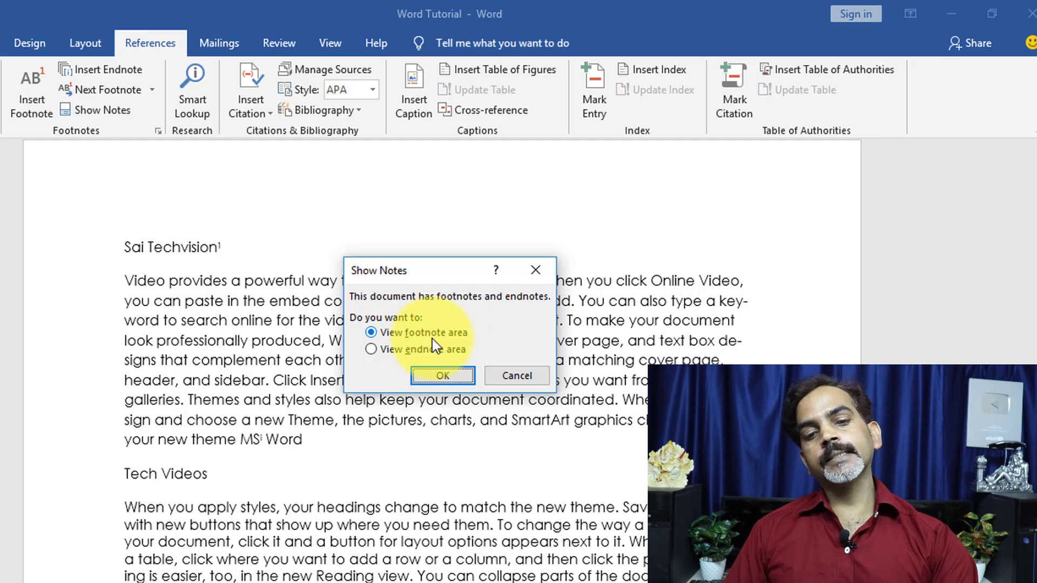
{"action": "left_click", "coordinate": [438, 375]}
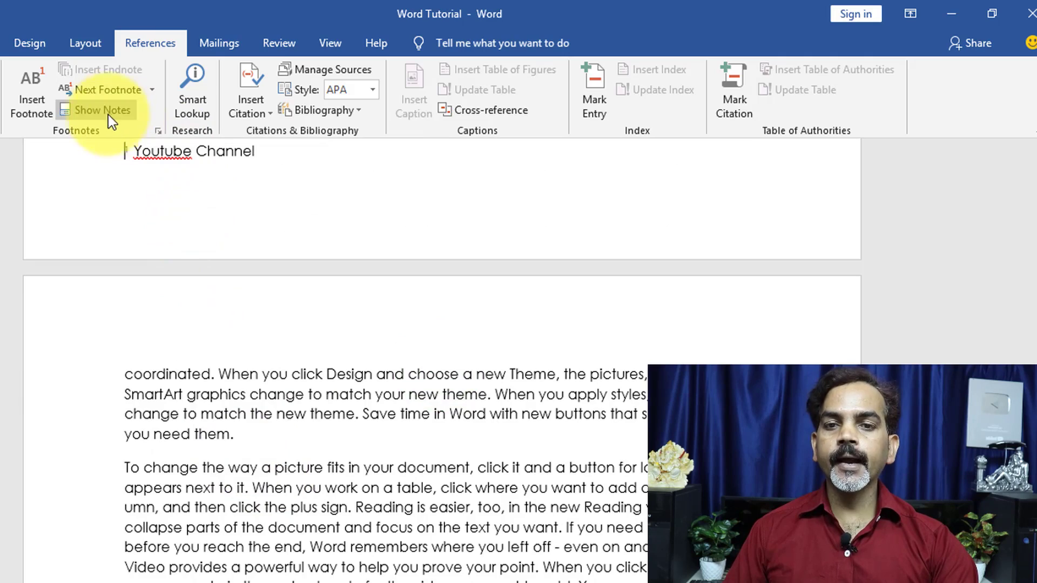
{"action": "left_click", "coordinate": [105, 112]}
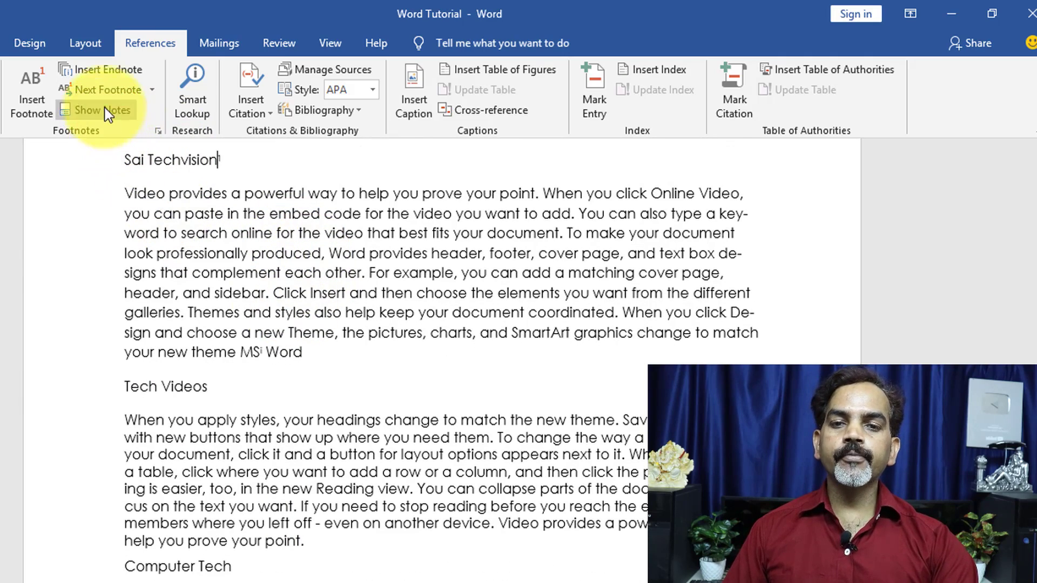
Show the notes in the endnote area on the last page.
{"action": "left_click", "coordinate": [103, 110]}
{"action": "left_click", "coordinate": [371, 349]}
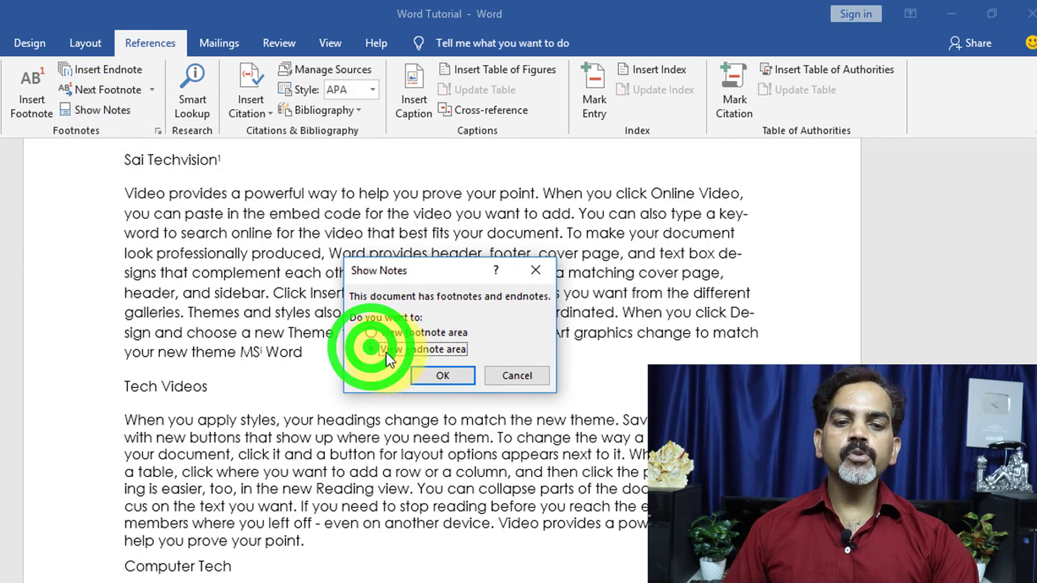
{"action": "left_click", "coordinate": [438, 374]}
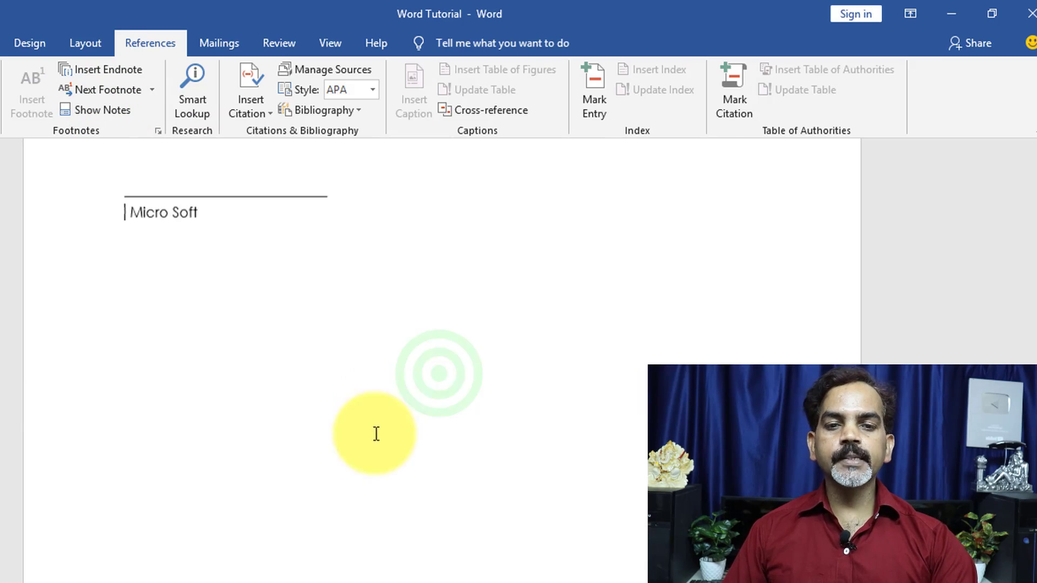
{"action": "scroll", "coordinate": [370, 469], "scroll_direction": "down", "scroll_amount": 1}
{"action": "scroll", "coordinate": [289, 419], "scroll_direction": "up", "scroll_amount": 3}
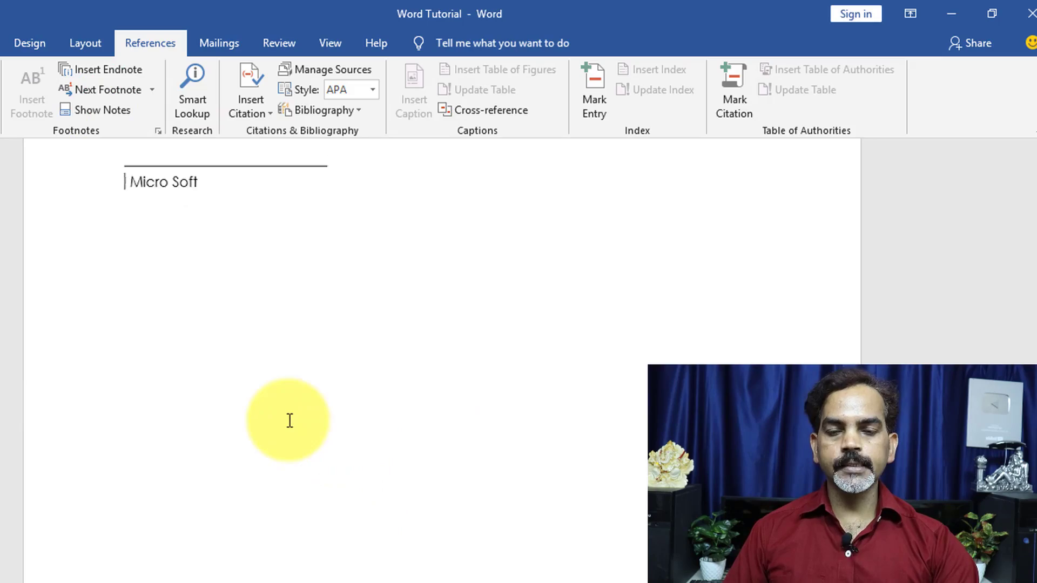
Insert an endnote for the first paragraph under "Mobile Tech" with the text "Important paragraph".
{"action": "scroll", "coordinate": [226, 372], "scroll_direction": "up", "scroll_amount": 10}
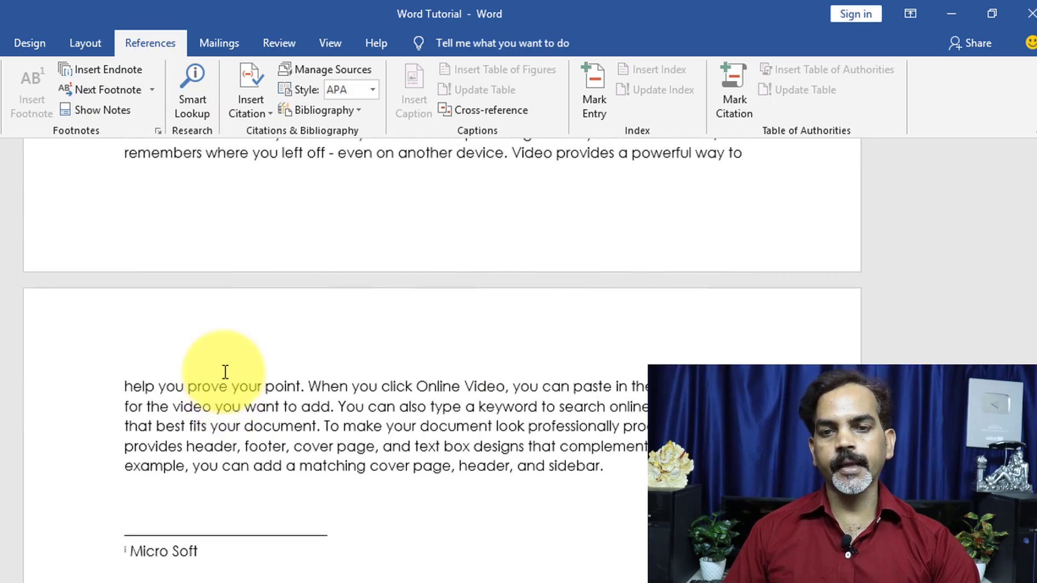
{"action": "scroll", "coordinate": [226, 372], "scroll_direction": "up", "scroll_amount": 10}
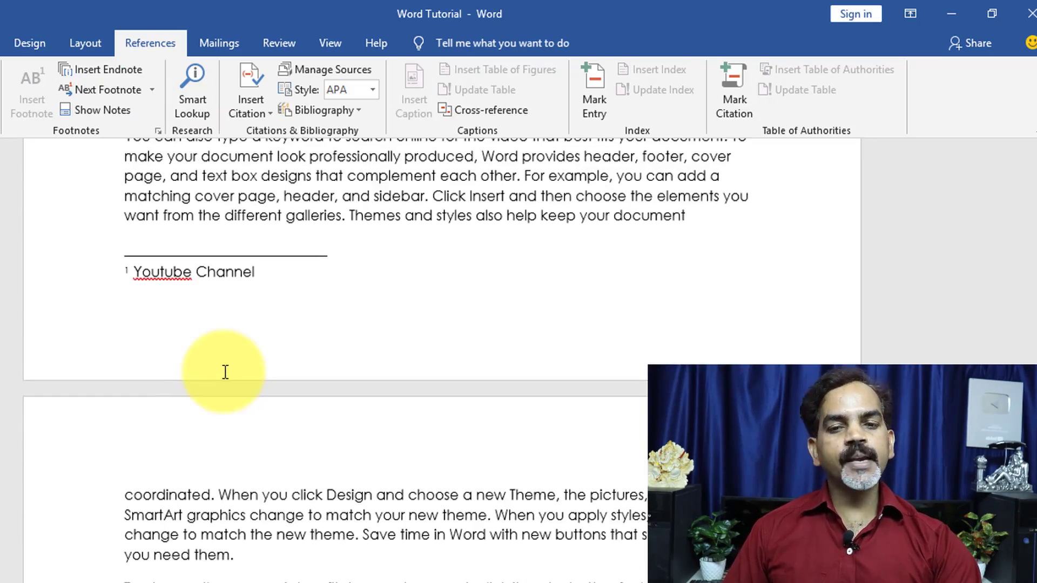
{"action": "scroll", "coordinate": [223, 359], "scroll_direction": "down", "scroll_amount": 2}
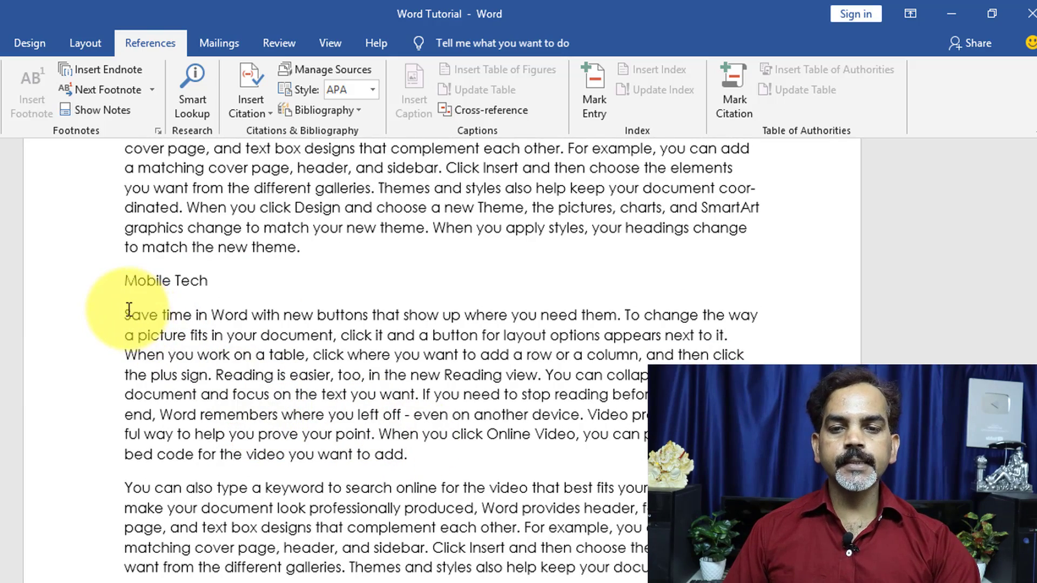
{"action": "left_click_drag", "start_coordinate": [128, 312], "coordinate": [451, 455]}
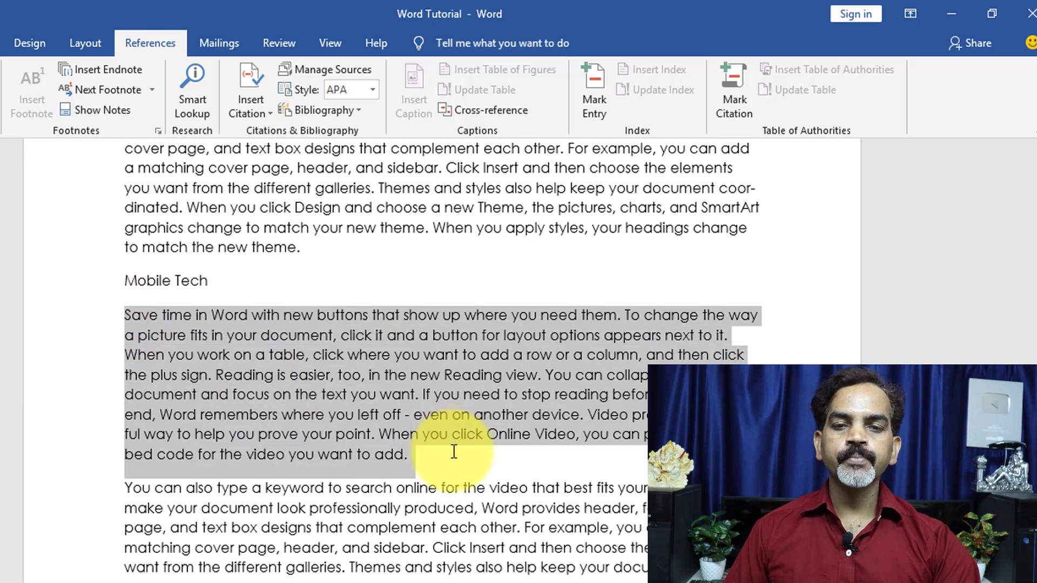
{"action": "left_click", "coordinate": [122, 70]}
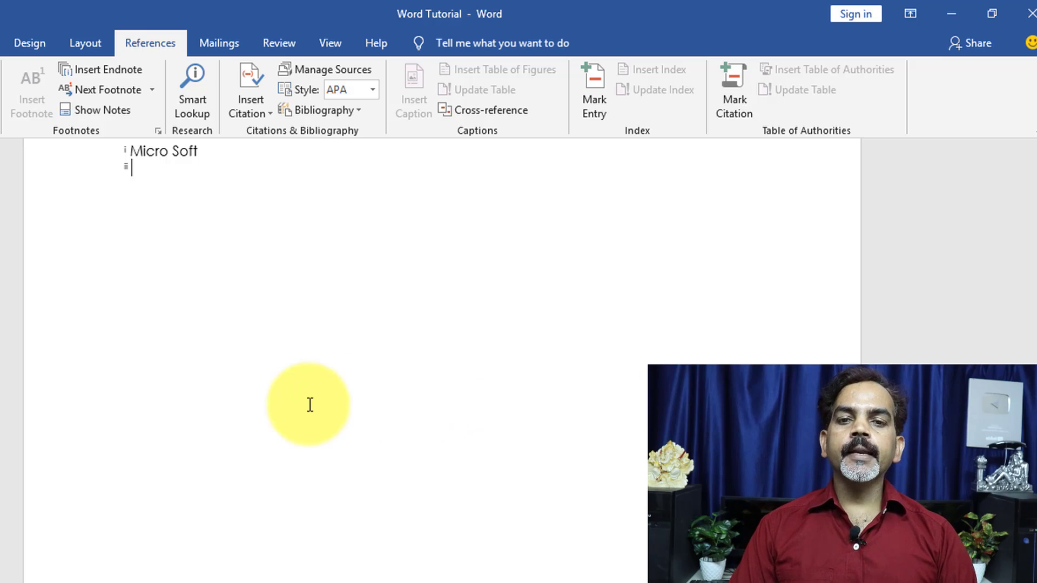
{"action": "type", "text": "Impo"}
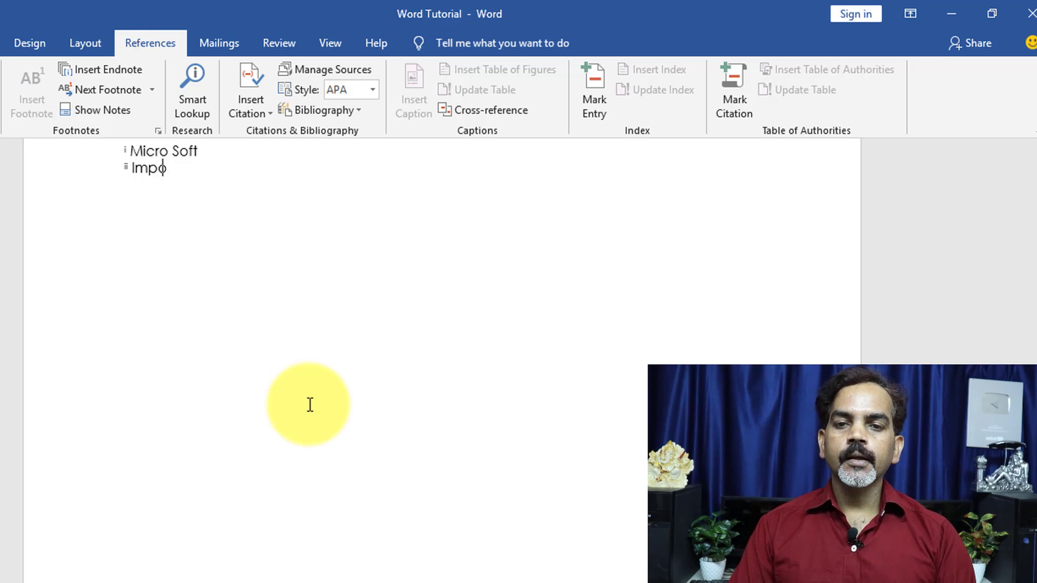
{"action": "type", "text": "rtant"}
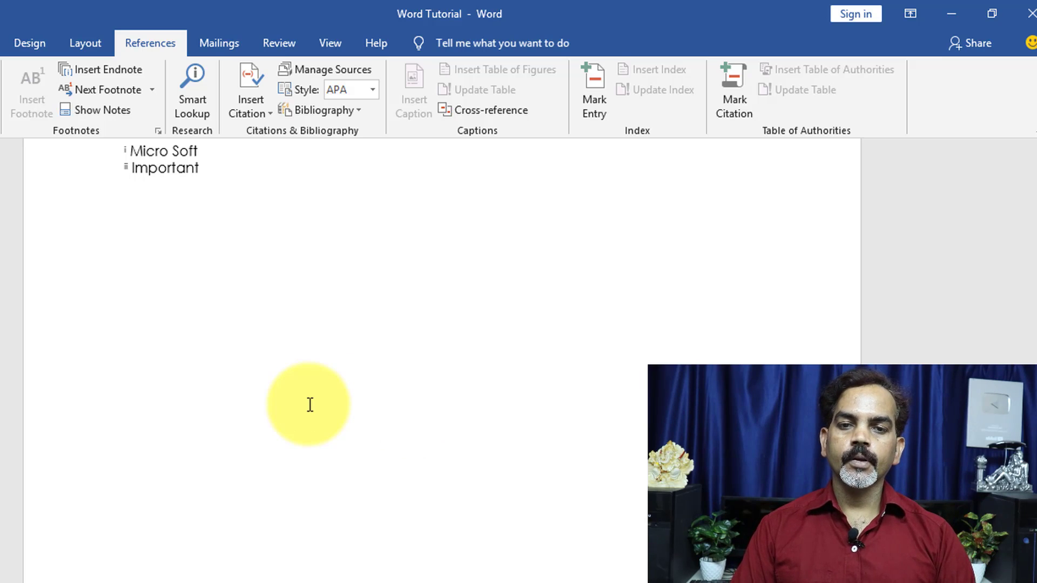
{"action": "type", "text": " Pon"}
{"action": "key", "text": "BackSpace"}
{"action": "key", "text": "BackSpace"}
{"action": "key", "text": "BackSpace"}
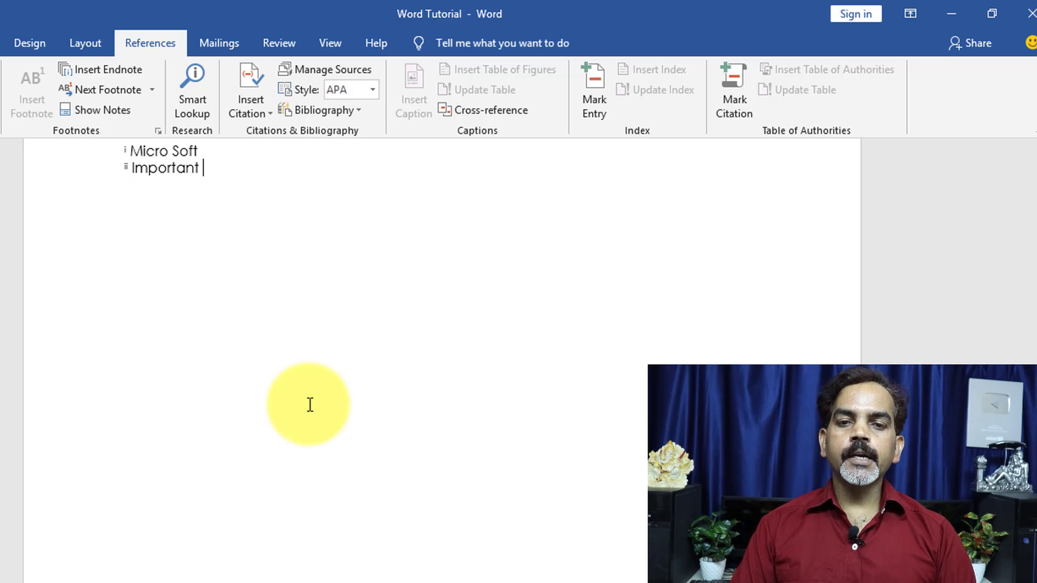
{"action": "type", "text": "parag"}
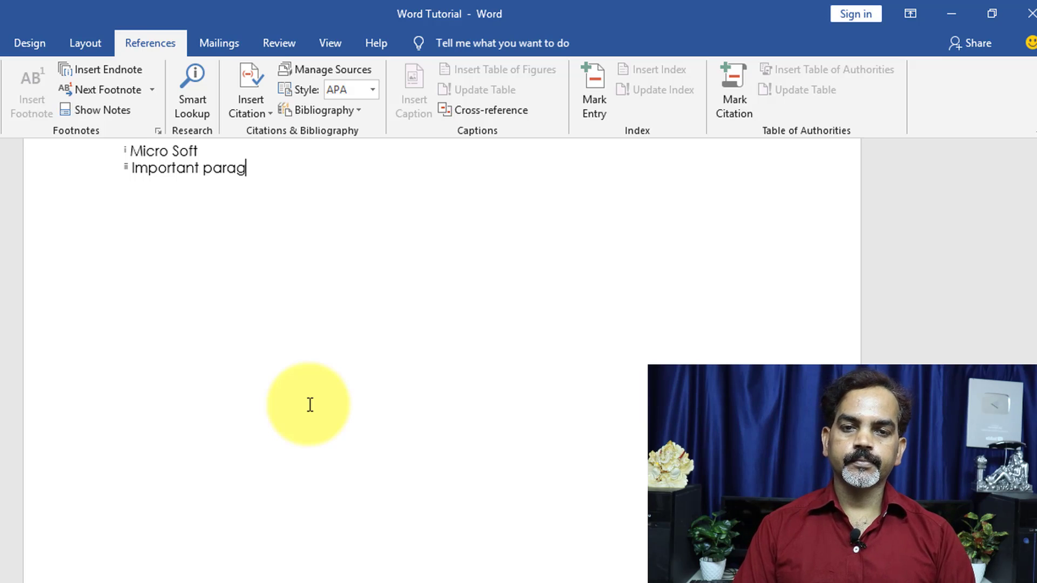
{"action": "type", "text": "raph"}
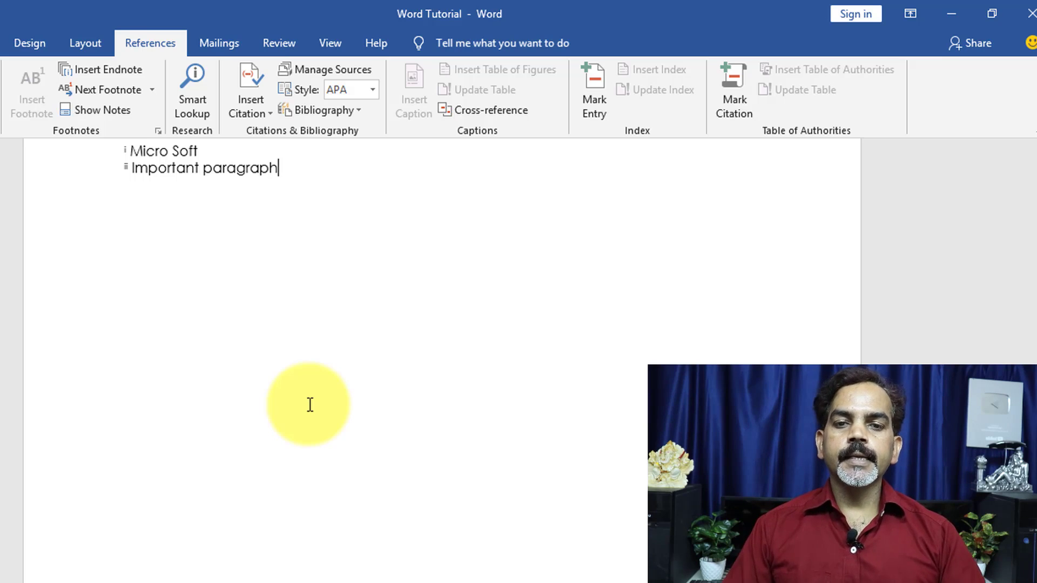
Return to the body text and preview the endnote attached to the first paragraph under "Mobile Tech" at its reference mark.
{"action": "scroll", "coordinate": [545, 578], "scroll_direction": "up", "scroll_amount": 20}
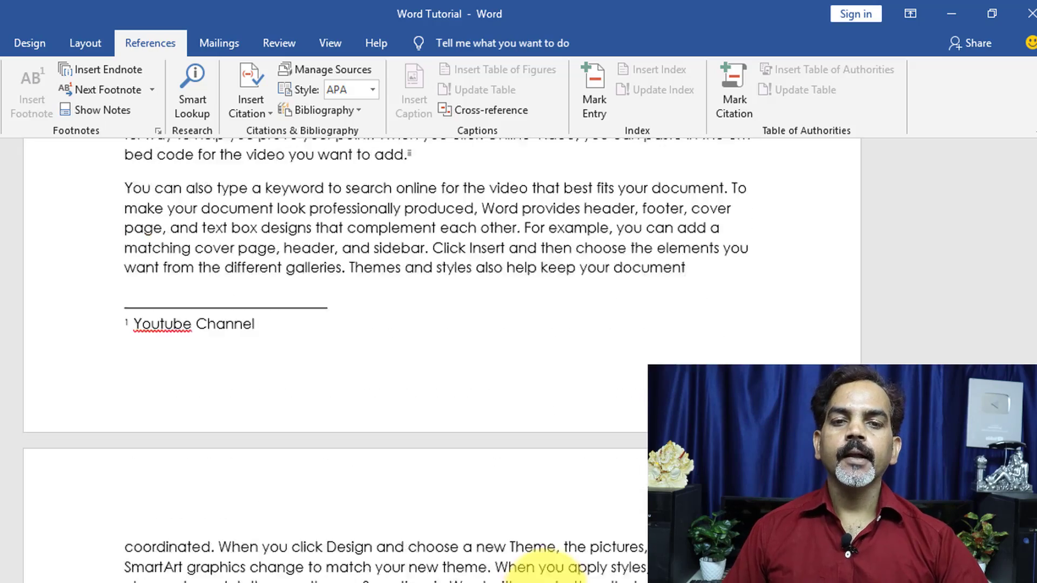
{"action": "scroll", "coordinate": [547, 574], "scroll_direction": "up", "scroll_amount": 10}
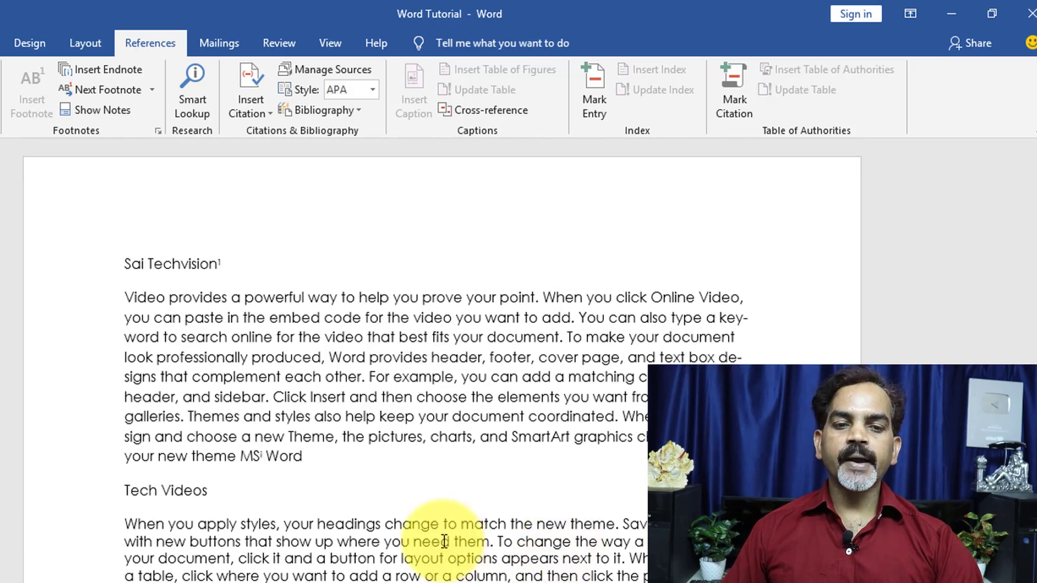
{"action": "scroll", "coordinate": [363, 447], "scroll_direction": "down", "scroll_amount": 2}
{"action": "scroll", "coordinate": [351, 432], "scroll_direction": "down", "scroll_amount": 2}
{"action": "left_click", "coordinate": [331, 394]}
{"action": "scroll", "coordinate": [335, 415], "scroll_direction": "down", "scroll_amount": 3}
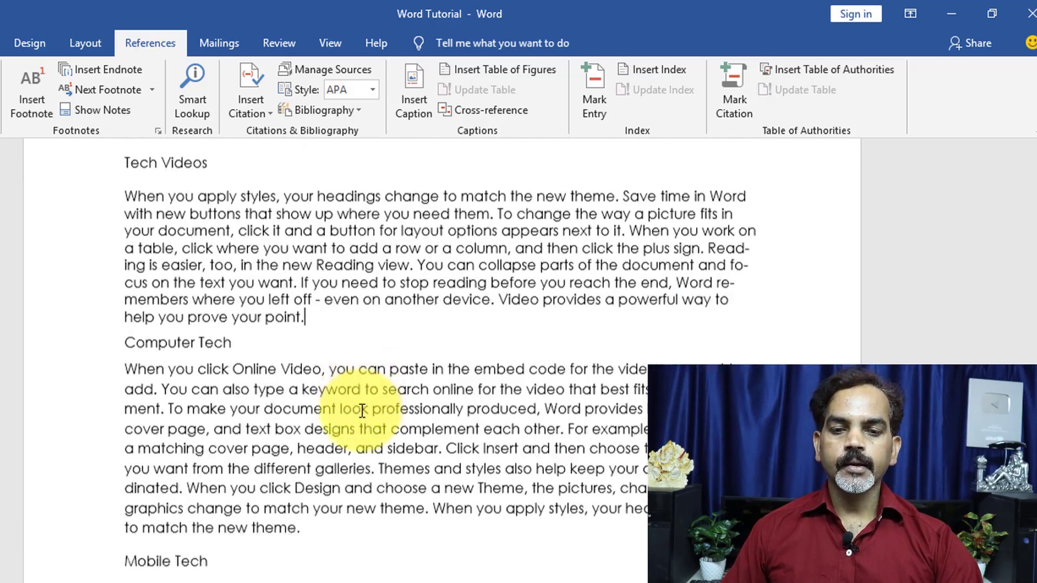
{"action": "scroll", "coordinate": [341, 451], "scroll_direction": "down", "scroll_amount": 2}
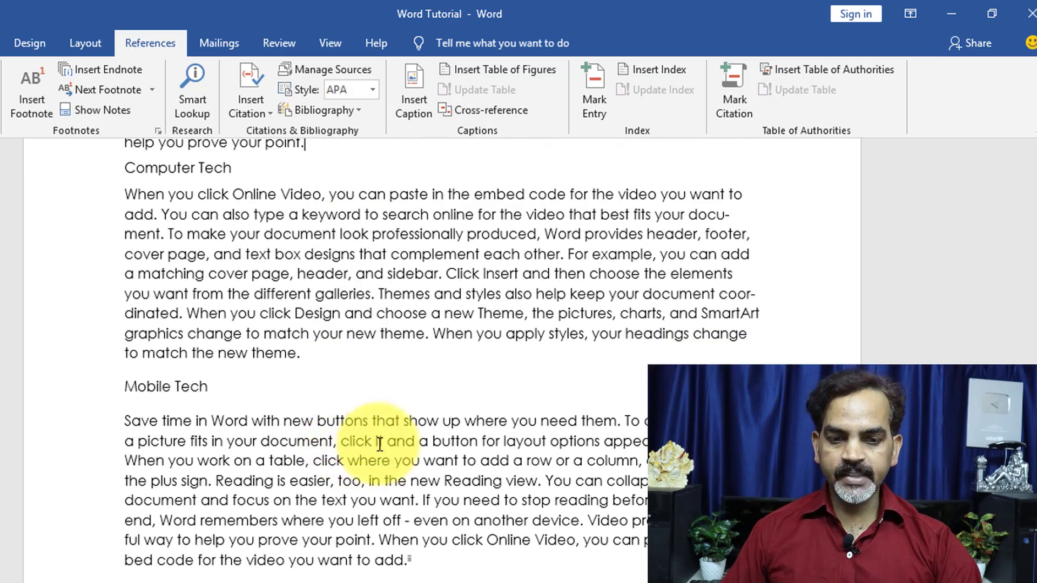
{"action": "scroll", "coordinate": [379, 450], "scroll_direction": "down", "scroll_amount": 2}
{"action": "scroll", "coordinate": [407, 427], "scroll_direction": "down", "scroll_amount": 1}
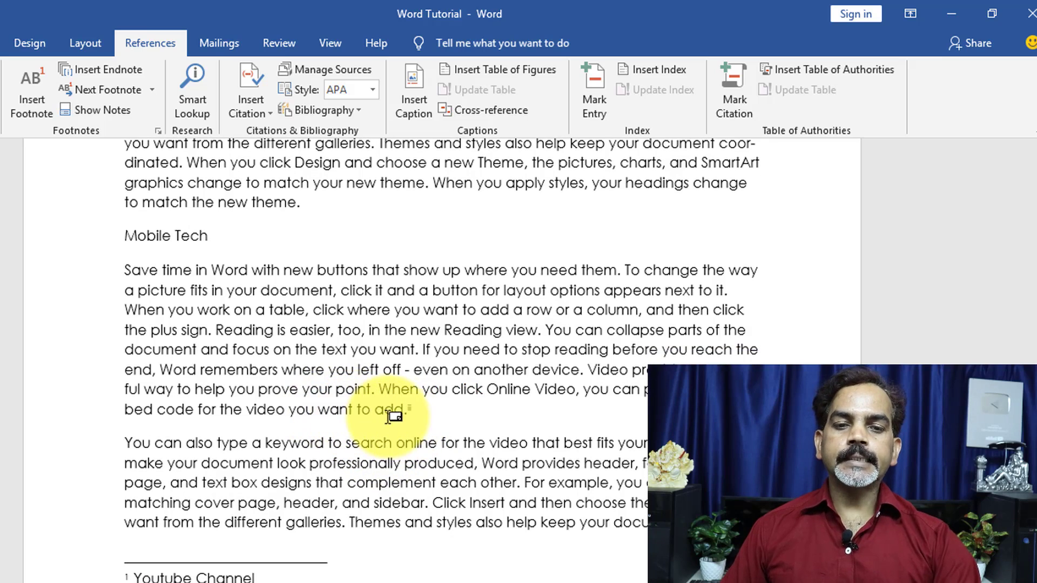
{"action": "mouse_move", "coordinate": [404, 412]}
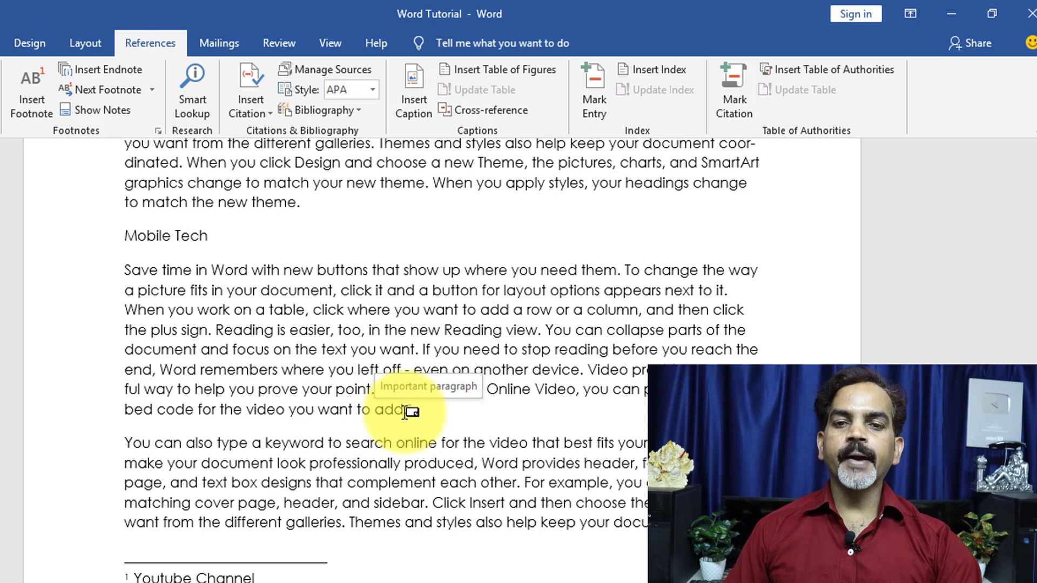
View the endnote area through Show Notes and return to the "Sai Techvision" heading at the start of the document.
{"action": "left_click", "coordinate": [116, 110]}
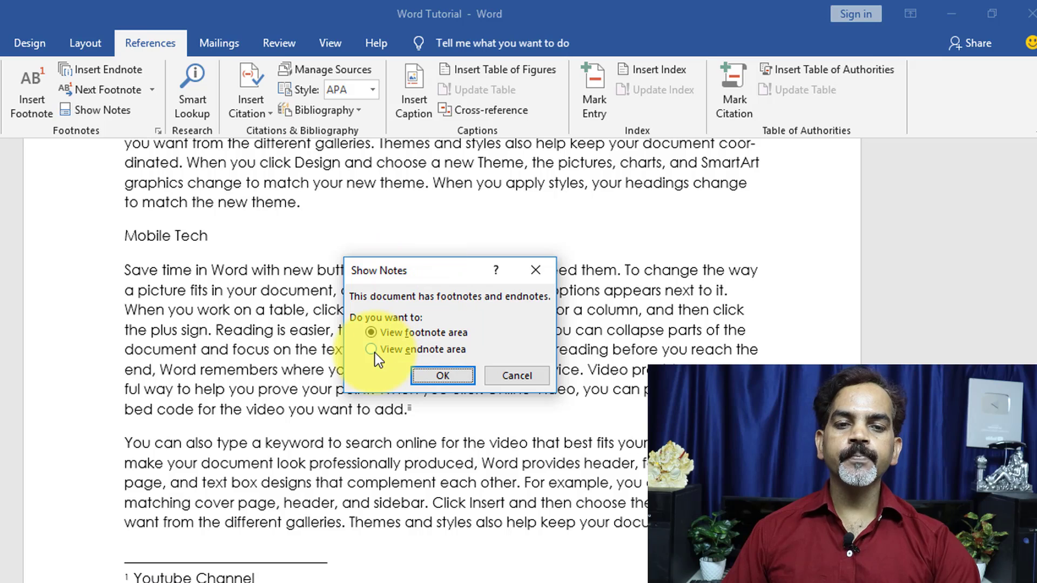
{"action": "left_click", "coordinate": [372, 351]}
{"action": "left_click", "coordinate": [434, 374]}
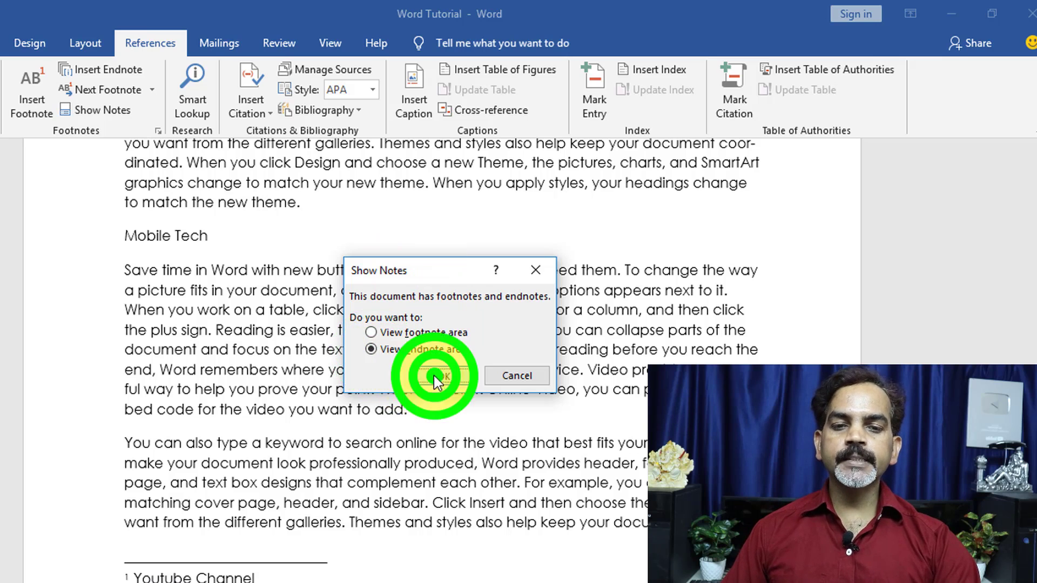
{"action": "scroll", "coordinate": [104, 273], "scroll_direction": "up", "scroll_amount": 2}
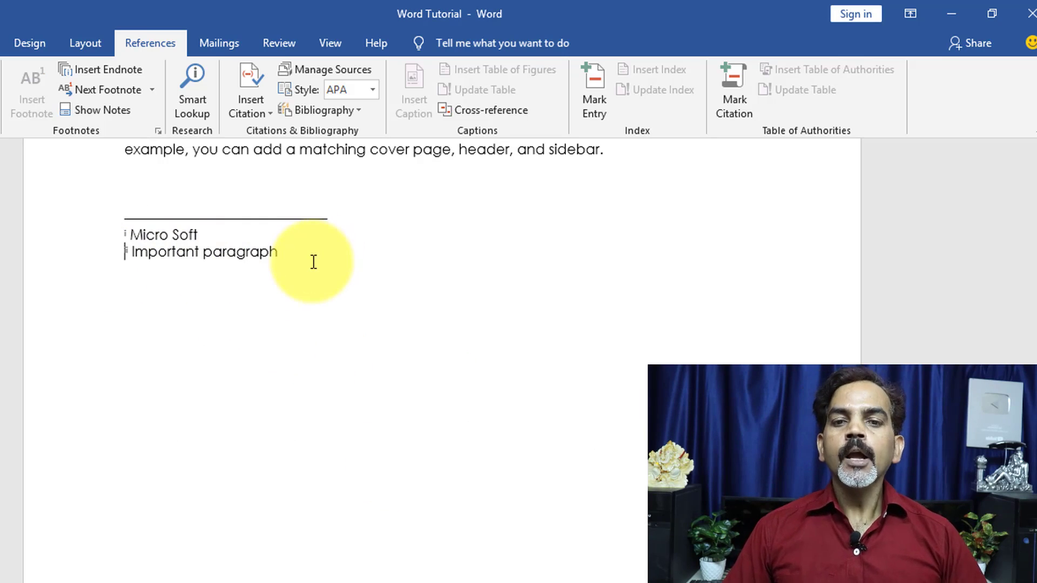
{"action": "scroll", "coordinate": [304, 282], "scroll_direction": "up", "scroll_amount": 15}
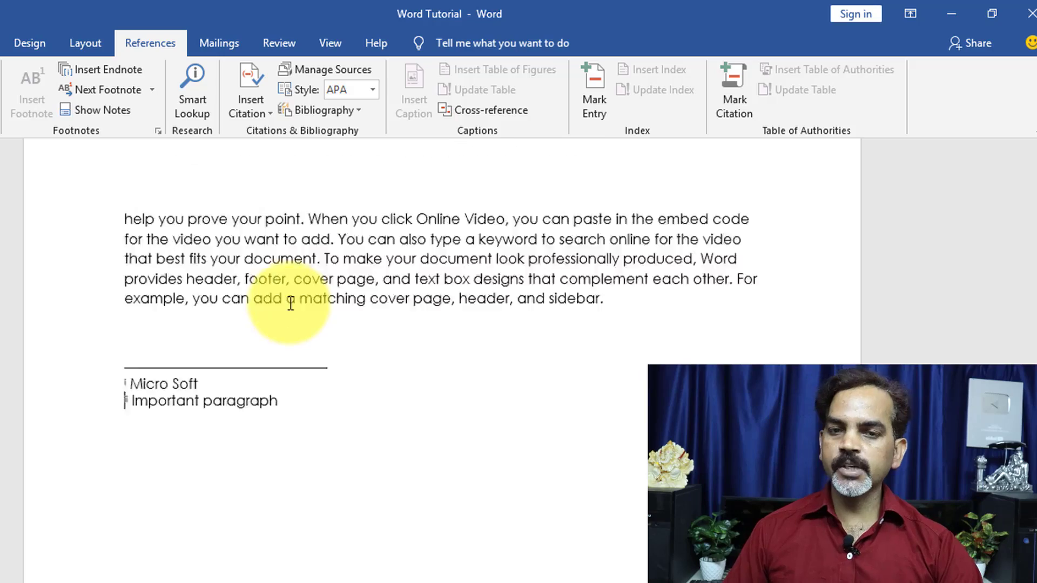
{"action": "scroll", "coordinate": [286, 304], "scroll_direction": "up", "scroll_amount": 15}
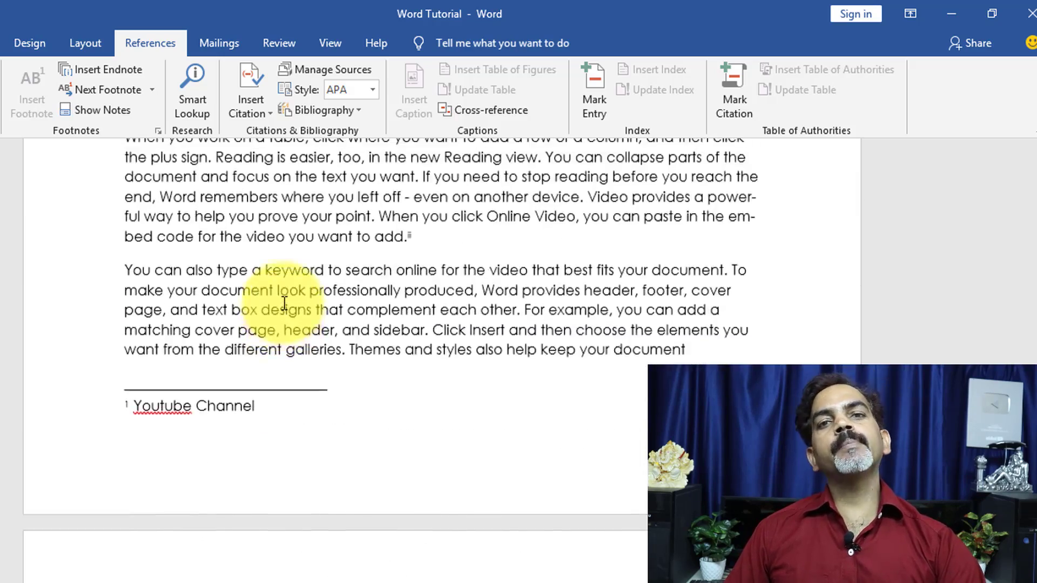
{"action": "scroll", "coordinate": [282, 303], "scroll_direction": "up", "scroll_amount": 1}
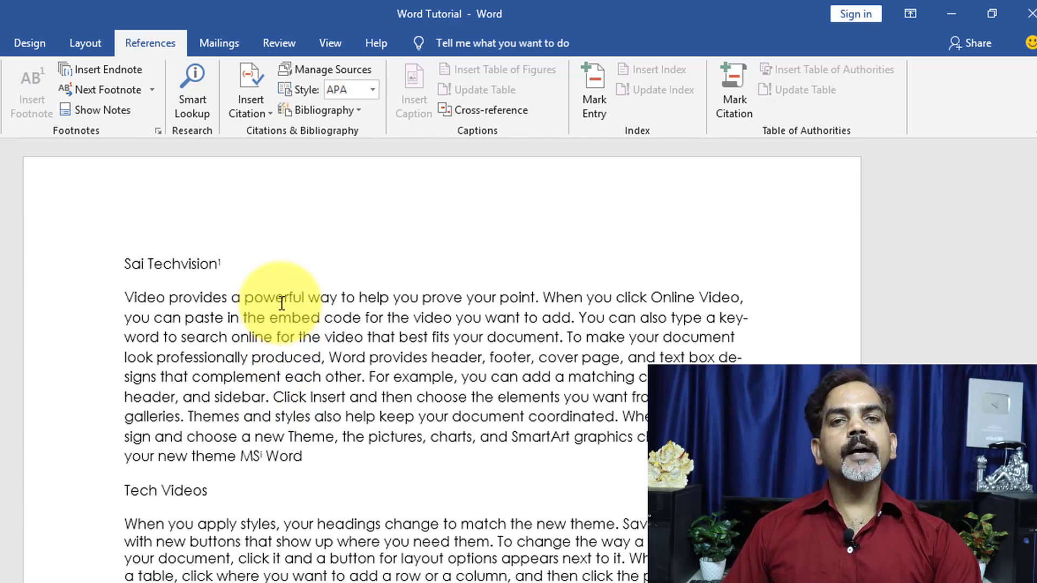